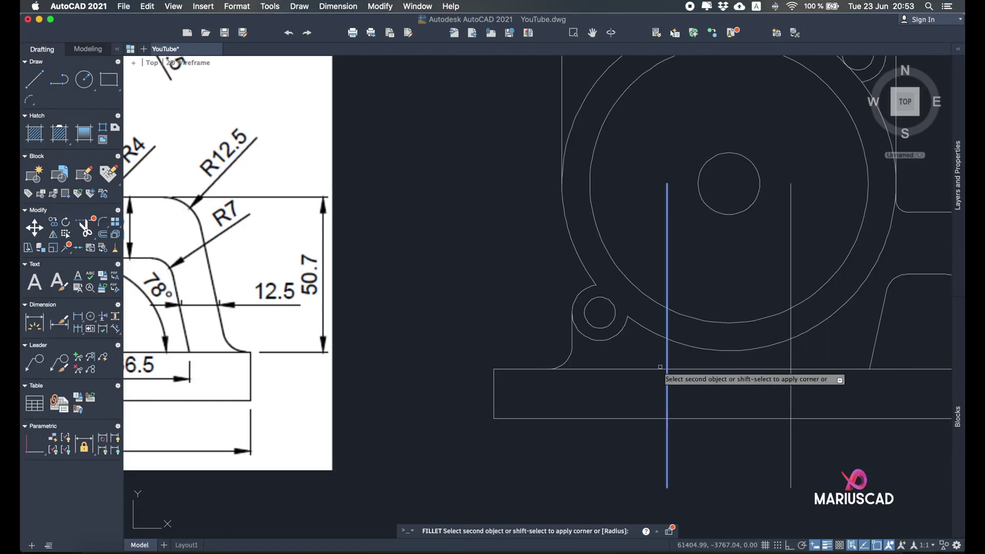
Step: Preview earlier work: fillet a corner, pick a wall material, measure a floor area, select a part to rotate
click(660, 368)
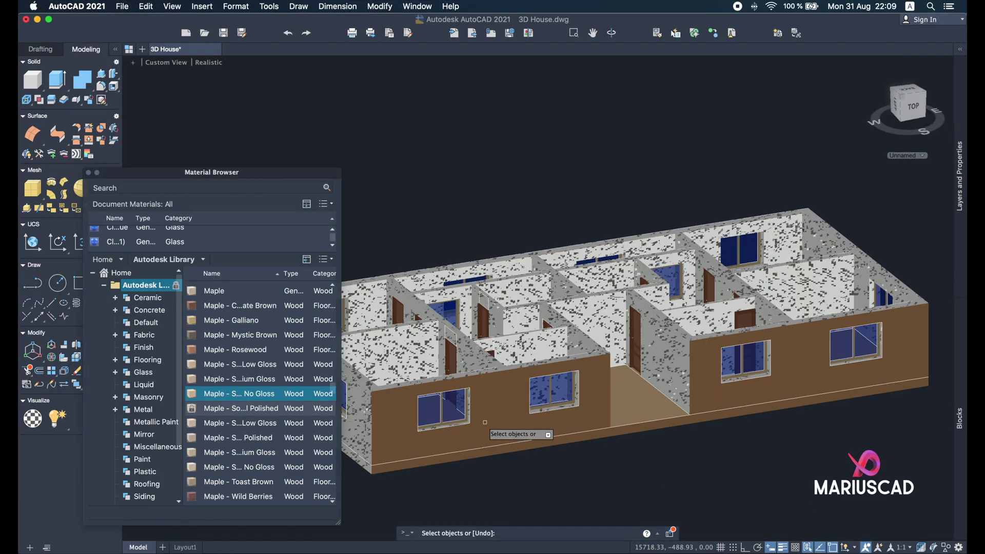
click(485, 423)
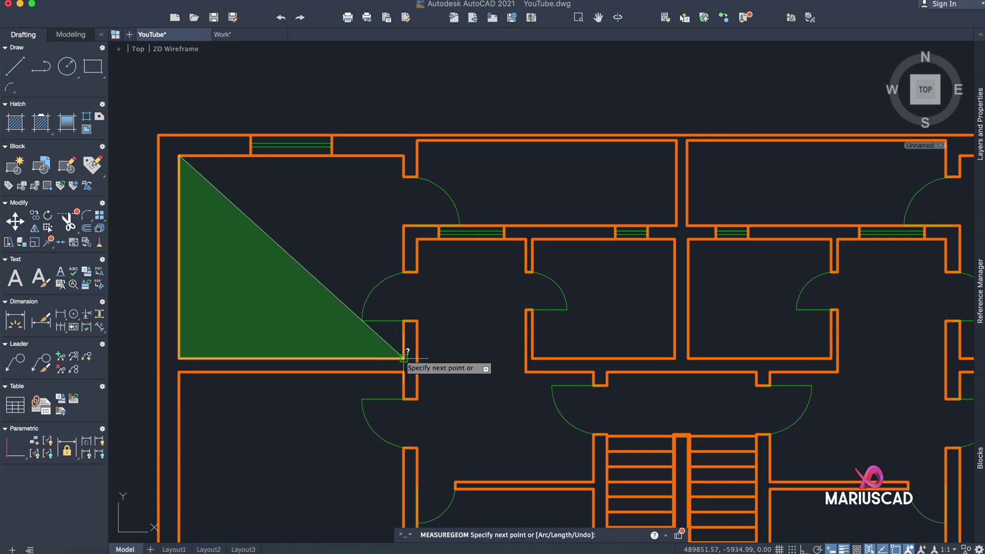
click(404, 155)
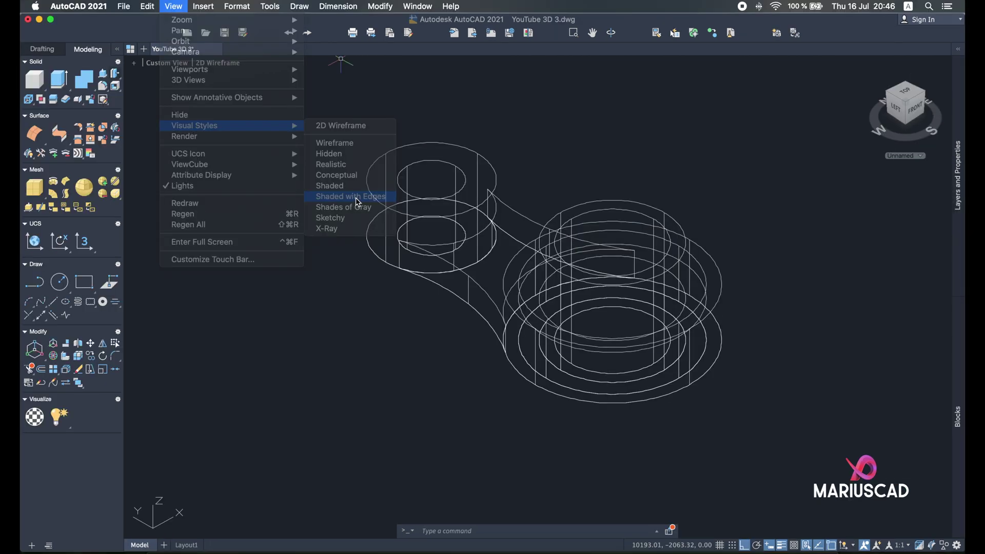
click(352, 194)
click(848, 433)
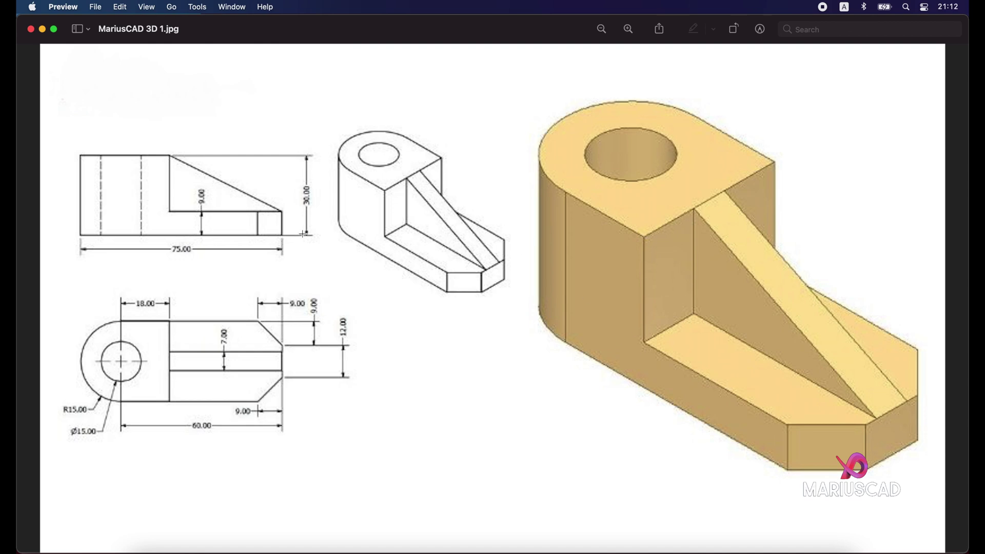
Step: Start a new sketch on the horizontal XY ground plane, viewed from the top
key(super+m)
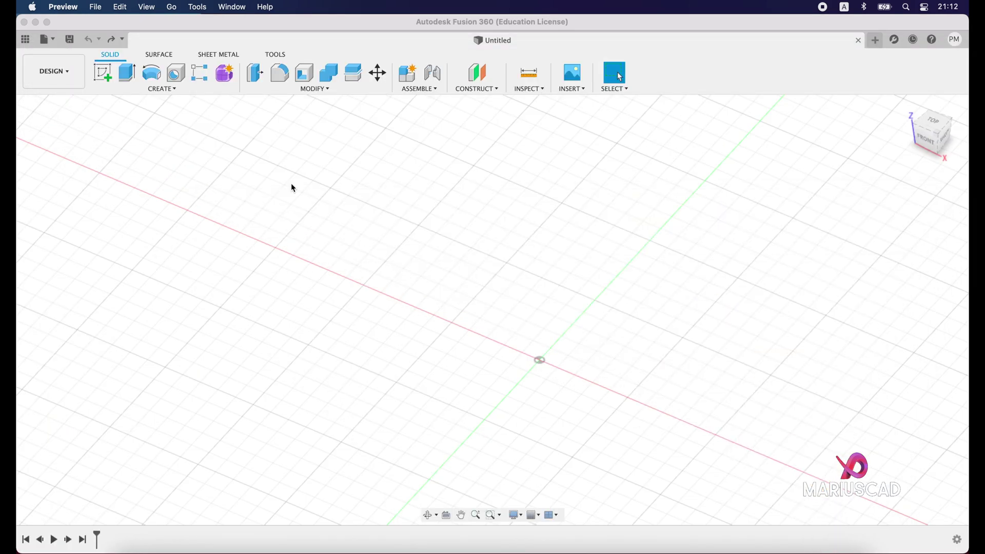
click(102, 73)
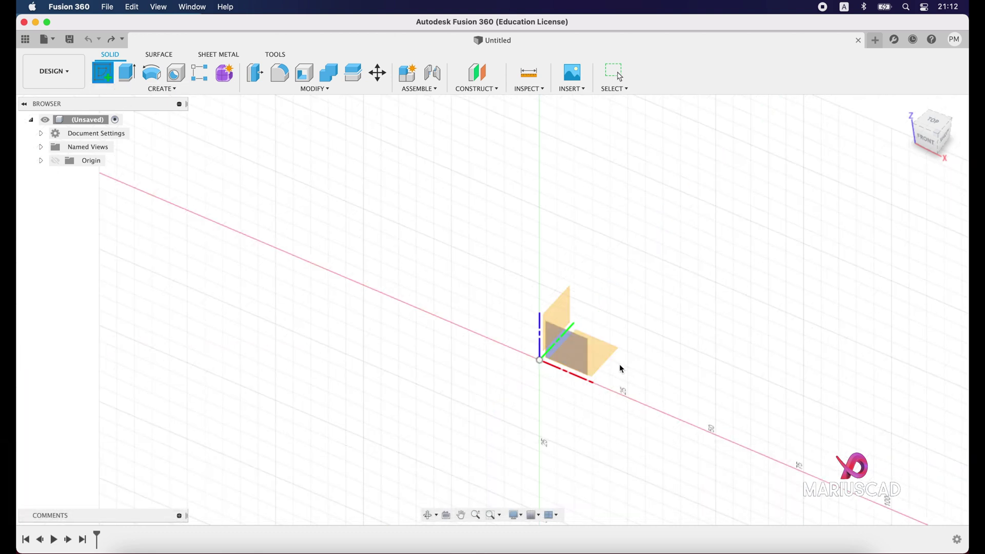
click(606, 355)
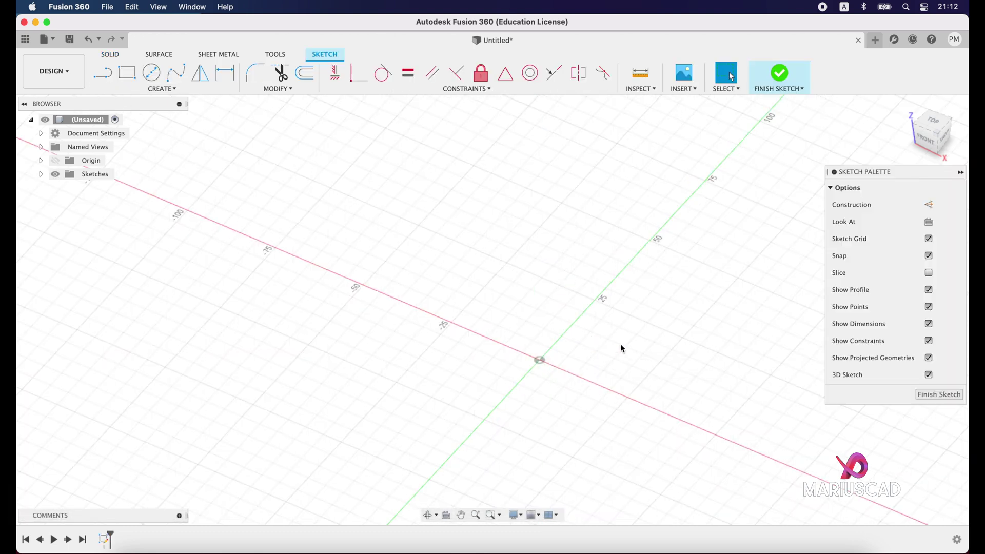
click(939, 127)
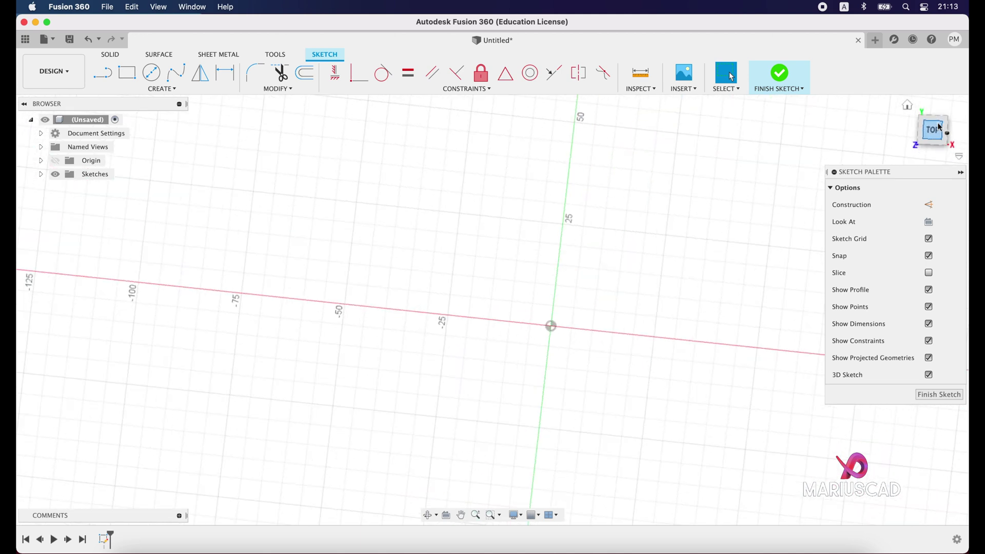
Step: Draw a 75 by 30 mm center rectangle around the origin
click(134, 79)
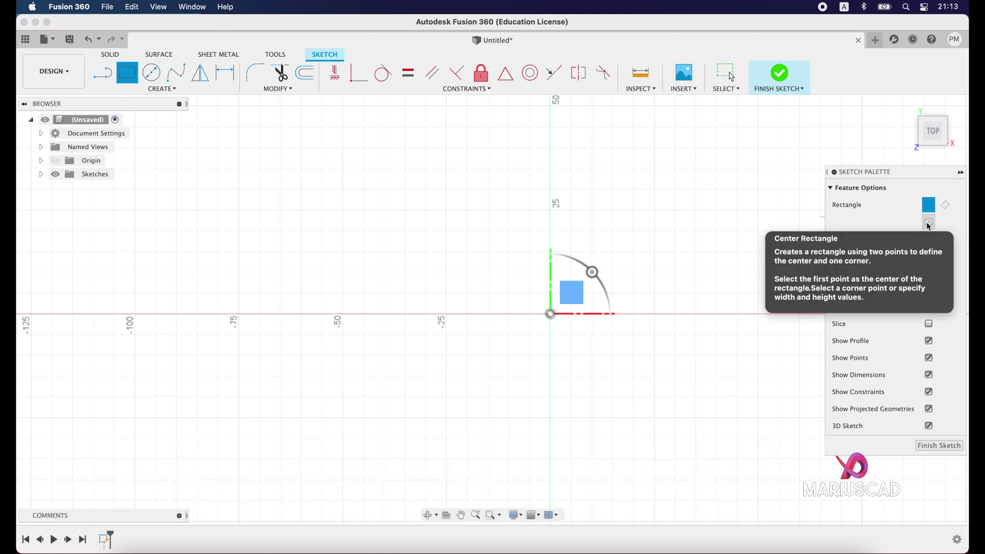
click(929, 223)
click(550, 314)
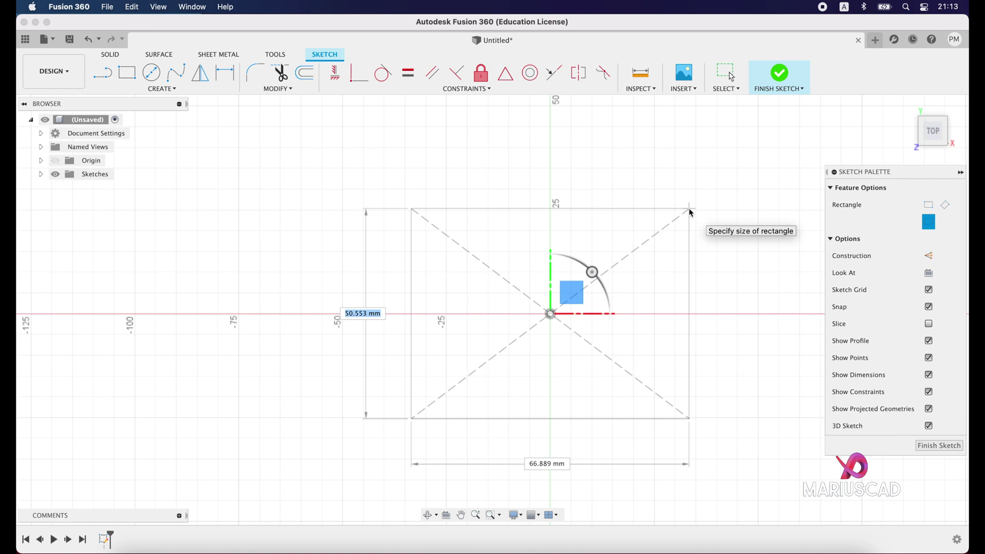
text(30)
key(Tab)
text(75)
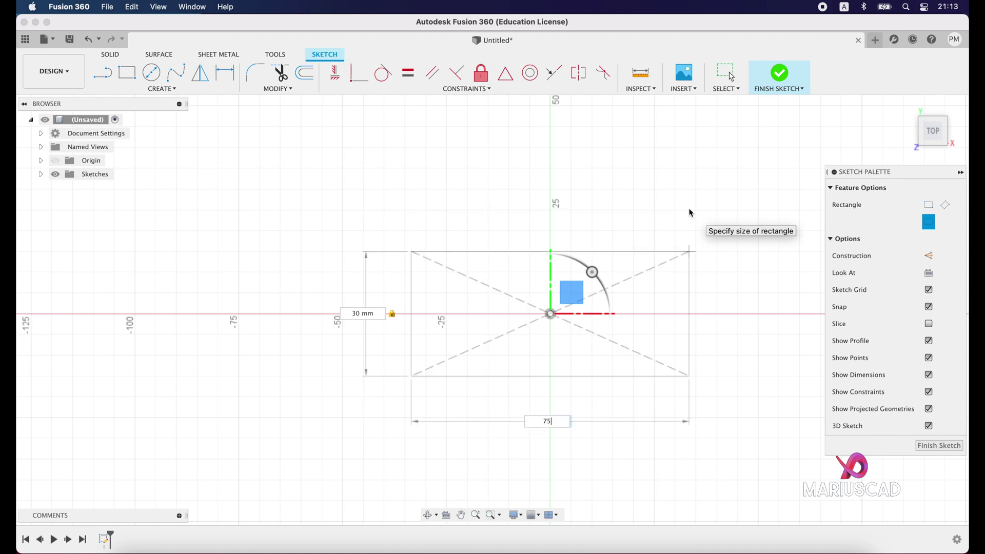
key(Return)
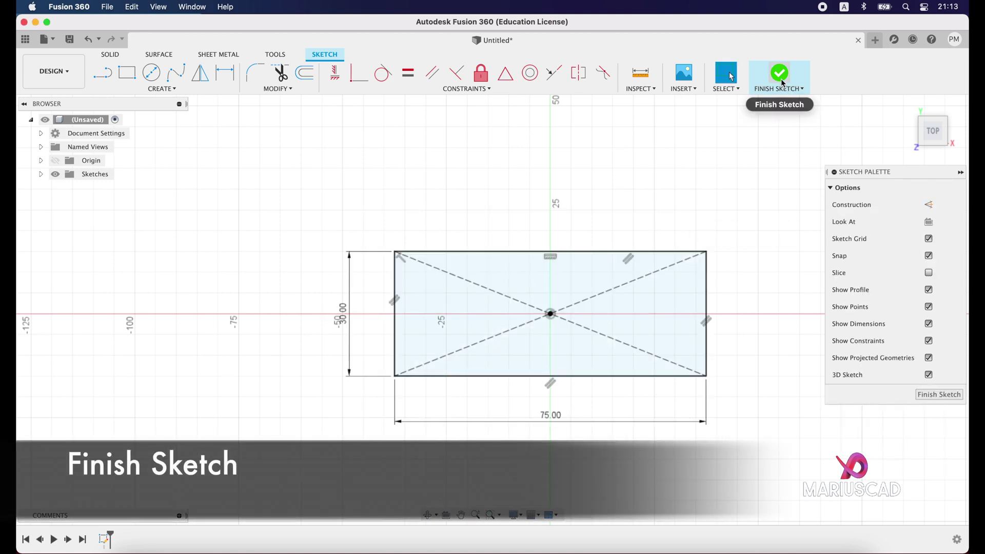
Step: Finish the sketch and extrude the 75 x 30 rectangle 30 mm upward into a block
click(779, 75)
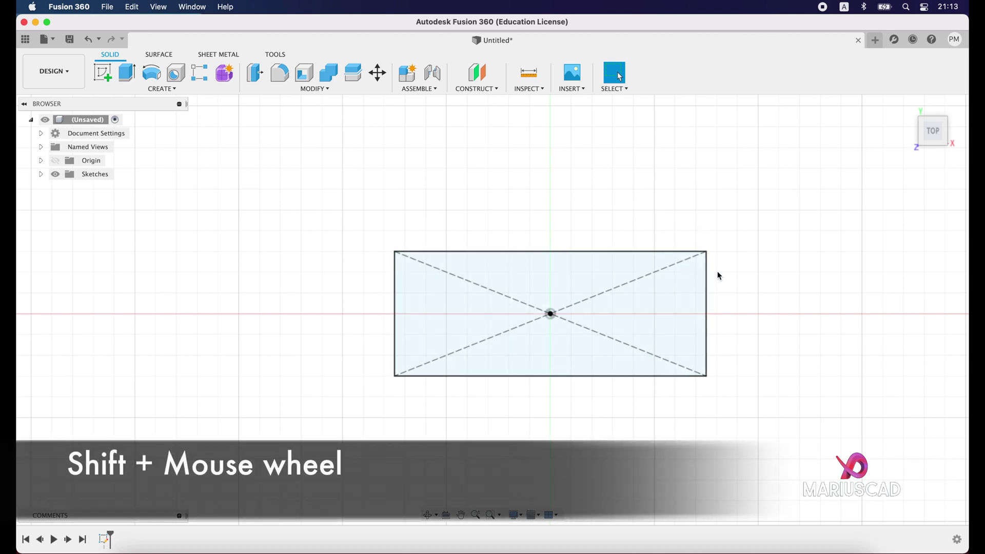
mouse_move(718, 271)
shift+middle_down()
mouse_move(680, 259)
mouse_move(686, 229)
mouse_move(743, 245)
mouse_move(622, 262)
mouse_move(525, 224)
mouse_move(513, 205)
mouse_move(643, 258)
mouse_move(704, 226)
mouse_move(609, 253)
shift+middle_up()
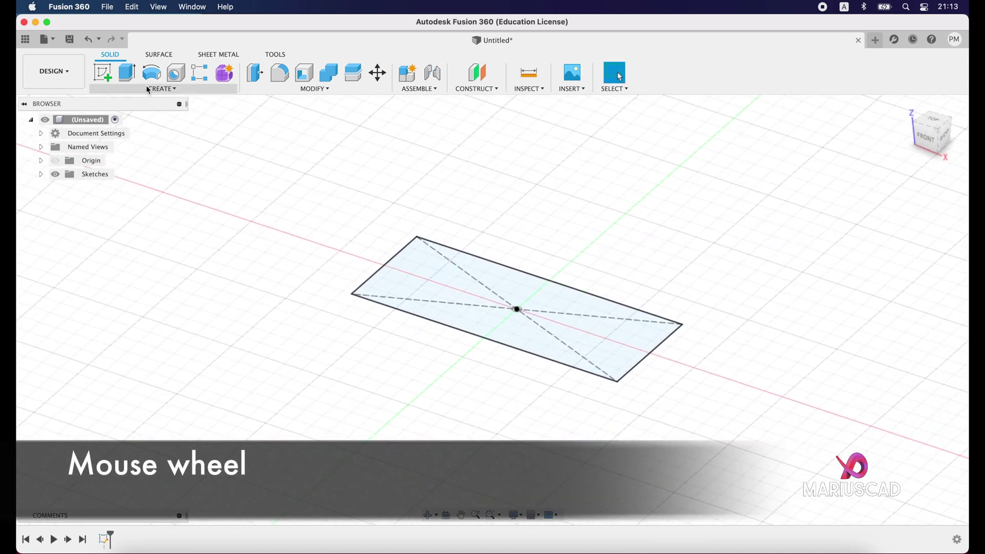
click(127, 72)
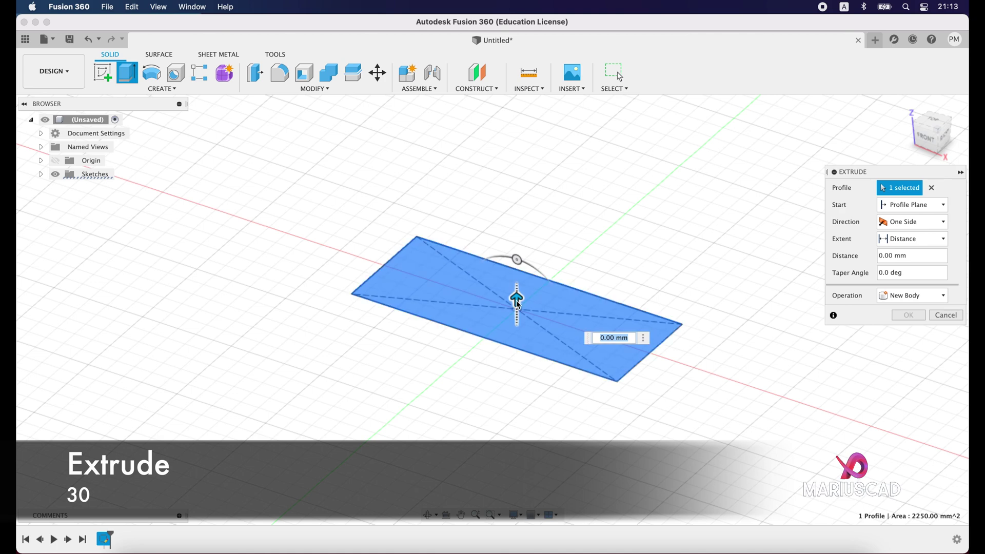
drag(517, 303, 524, 210)
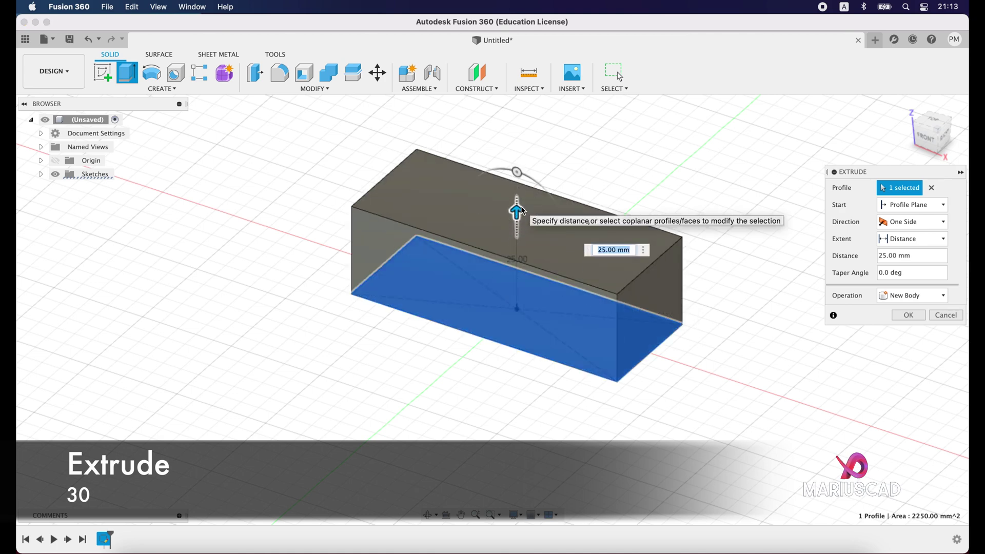
text(30)
key(Return)
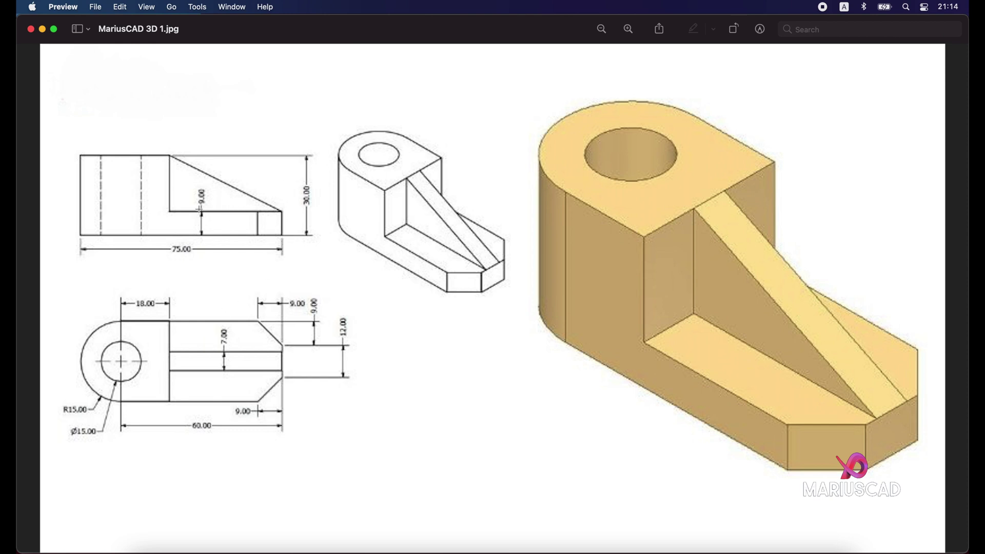
Step: Start a new sketch on the block's top face, viewed from the top
click(43, 29)
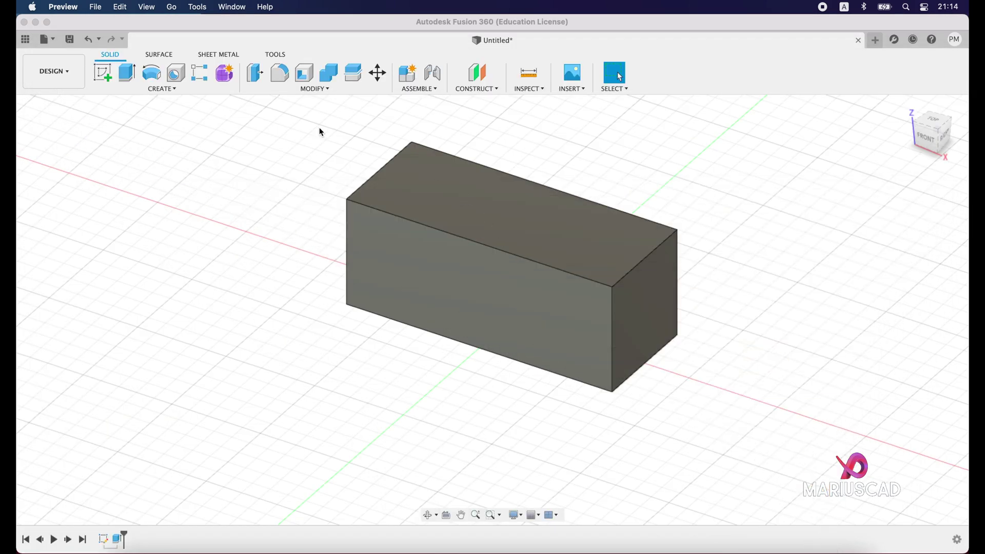
click(103, 73)
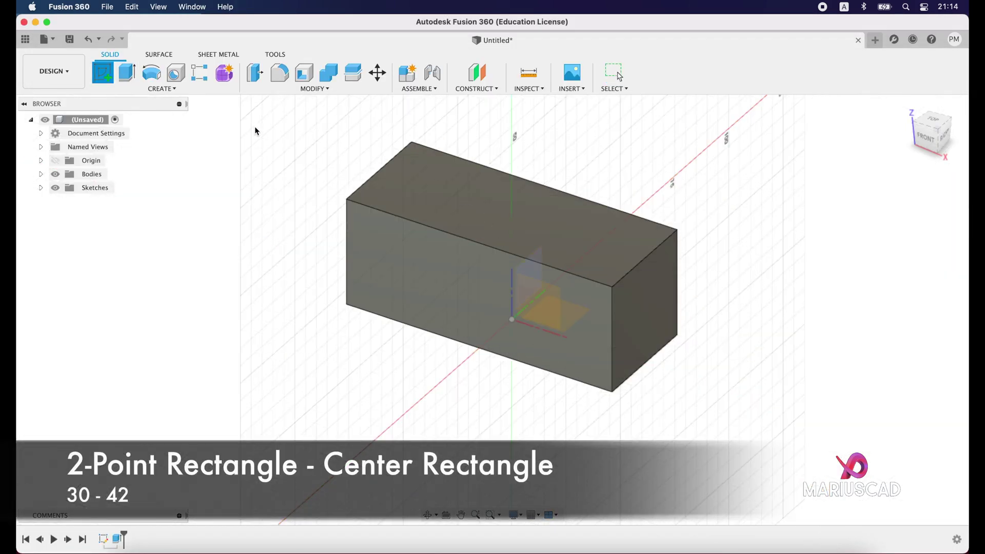
click(612, 222)
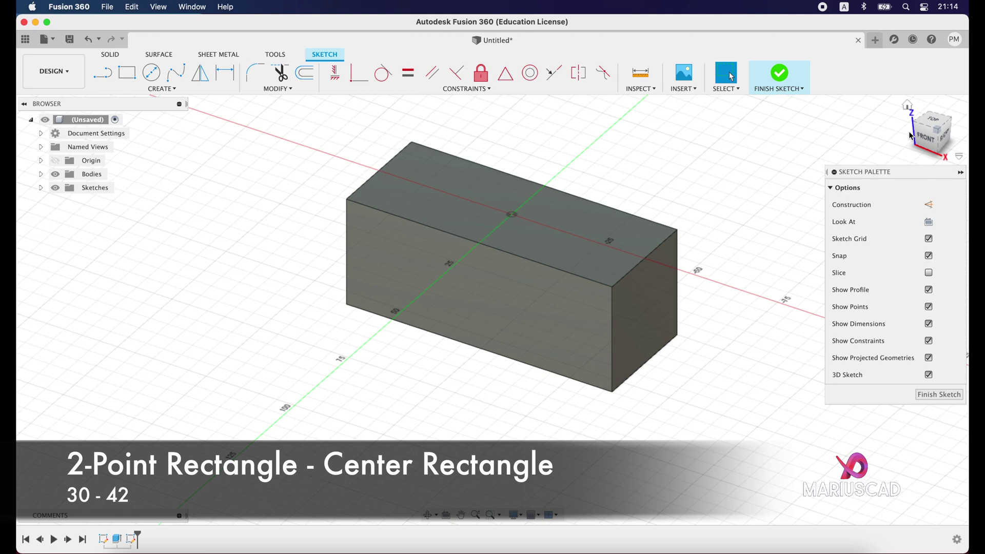
click(936, 123)
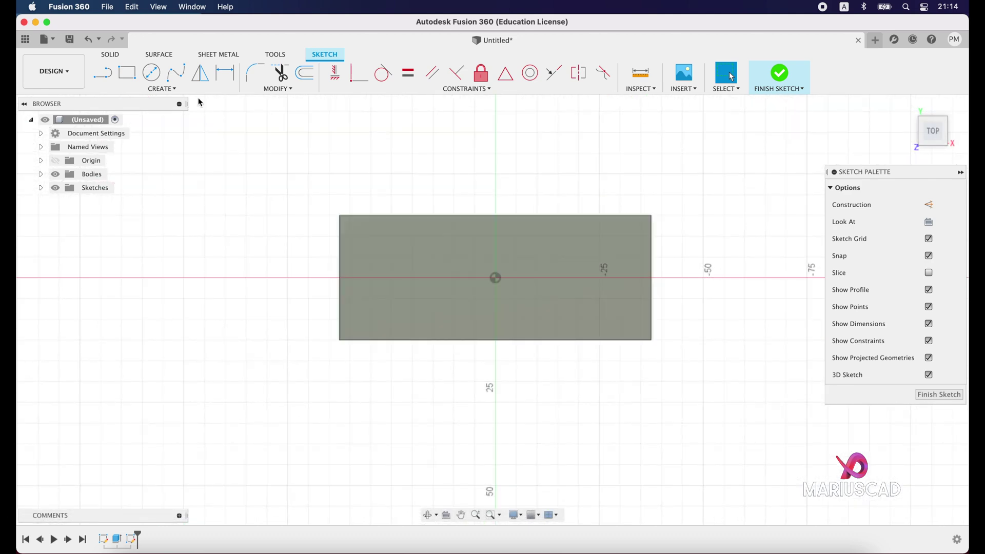
Step: Draw a two-point rectangle 42 mm wide from the top face's right corner
click(132, 75)
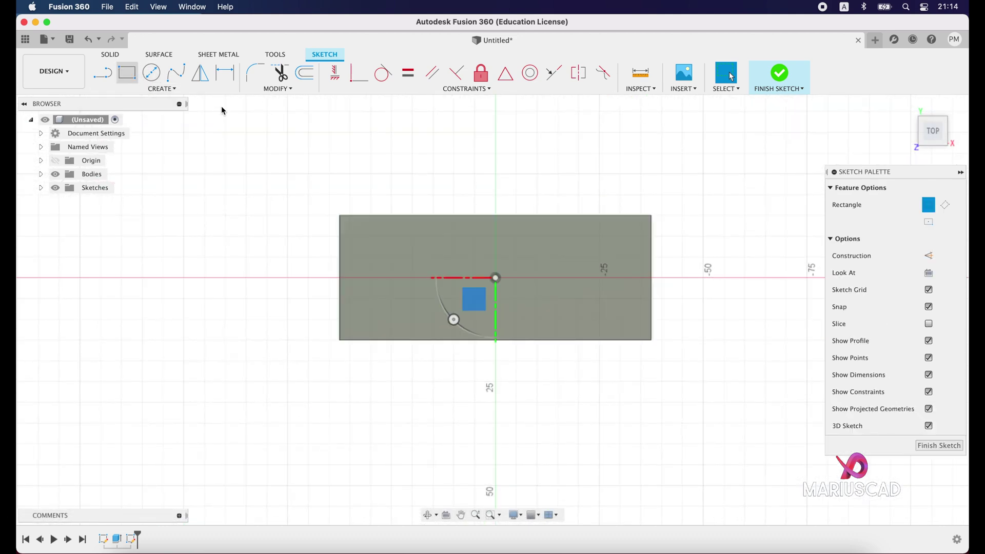
click(651, 217)
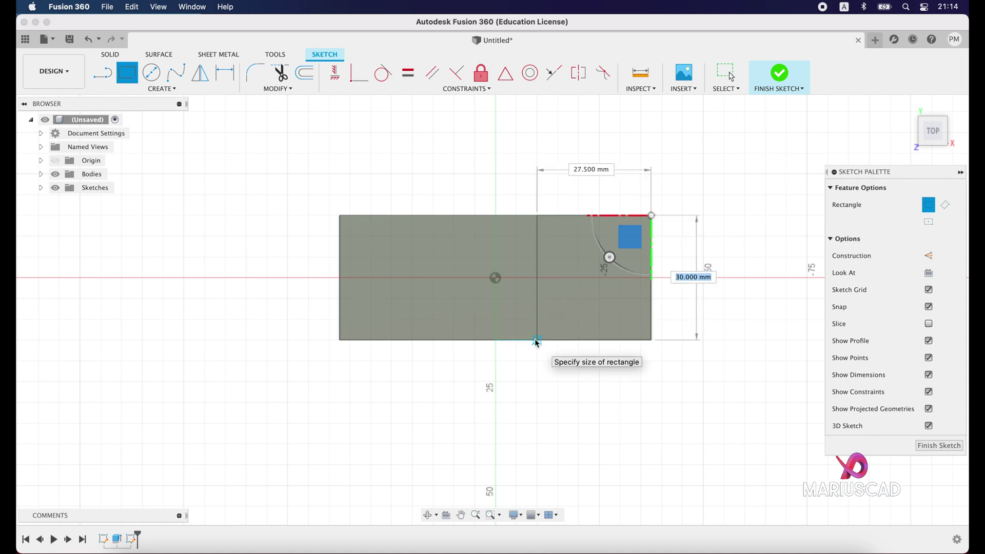
key(Tab)
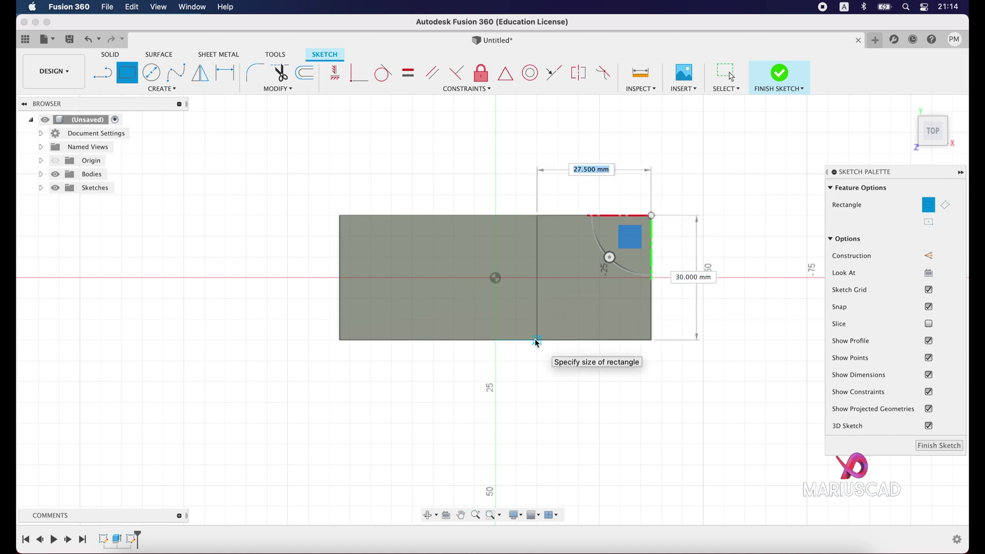
text(42)
key(Return)
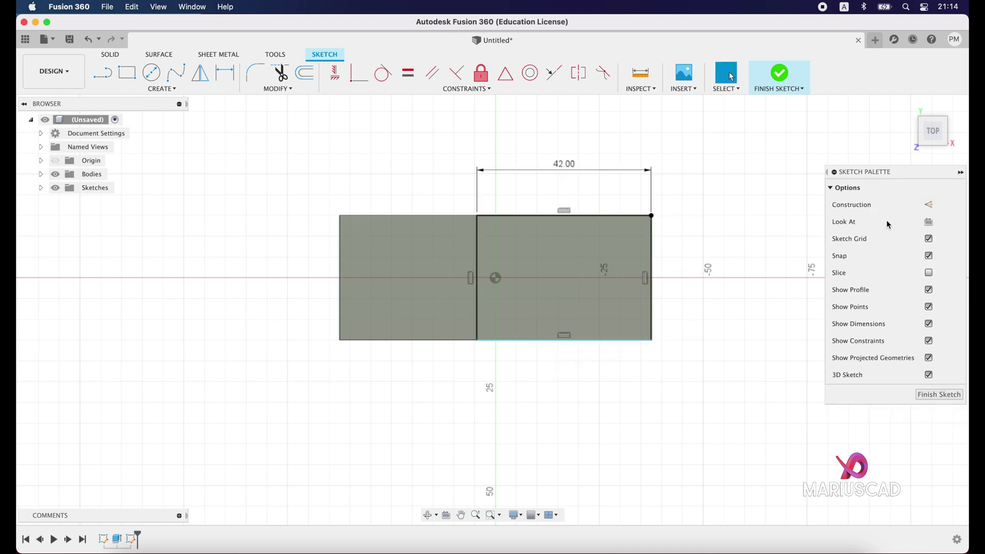
Step: Cut the 42 mm end region 25 mm down into the block to form a lower step
click(794, 78)
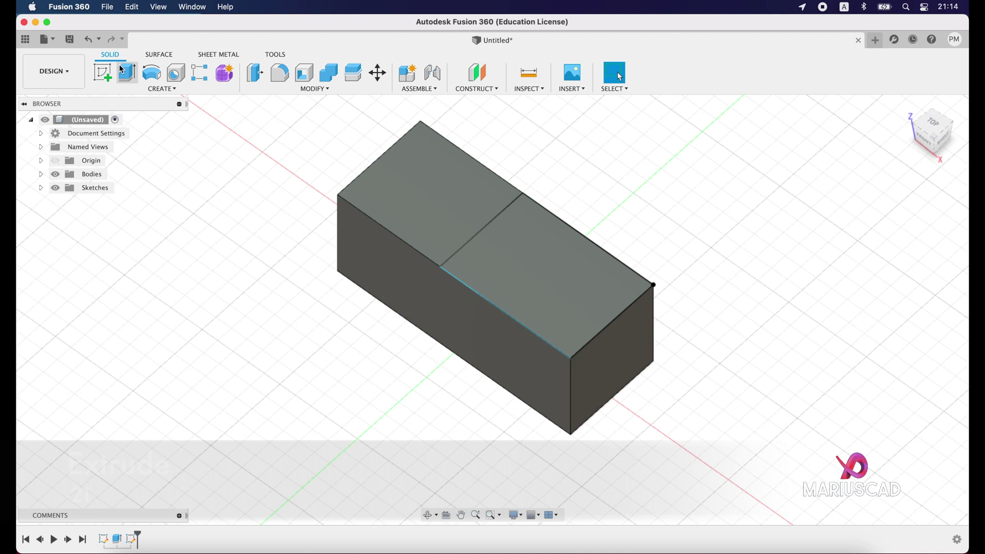
click(126, 72)
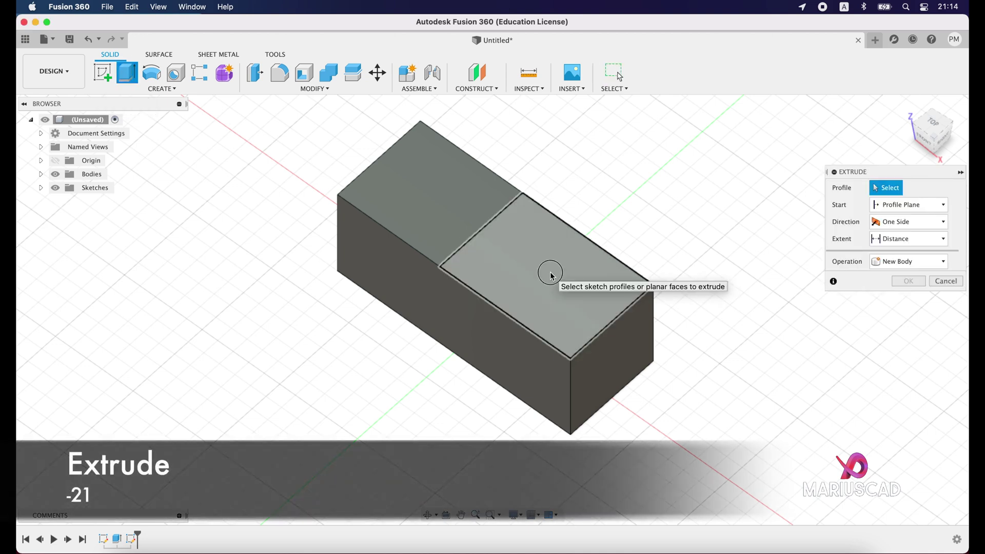
click(551, 275)
drag(543, 271, 544, 348)
text(-)
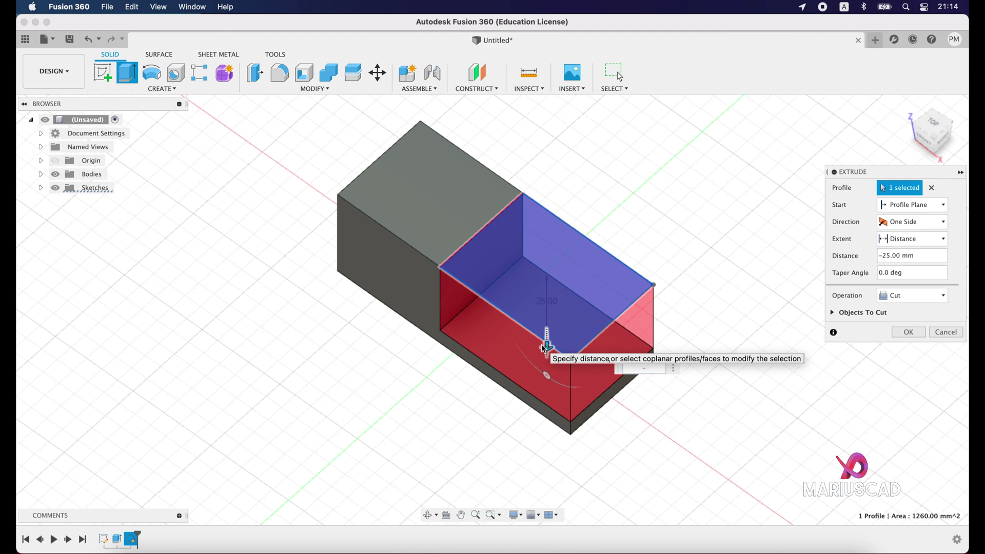
text(25)
key(Return)
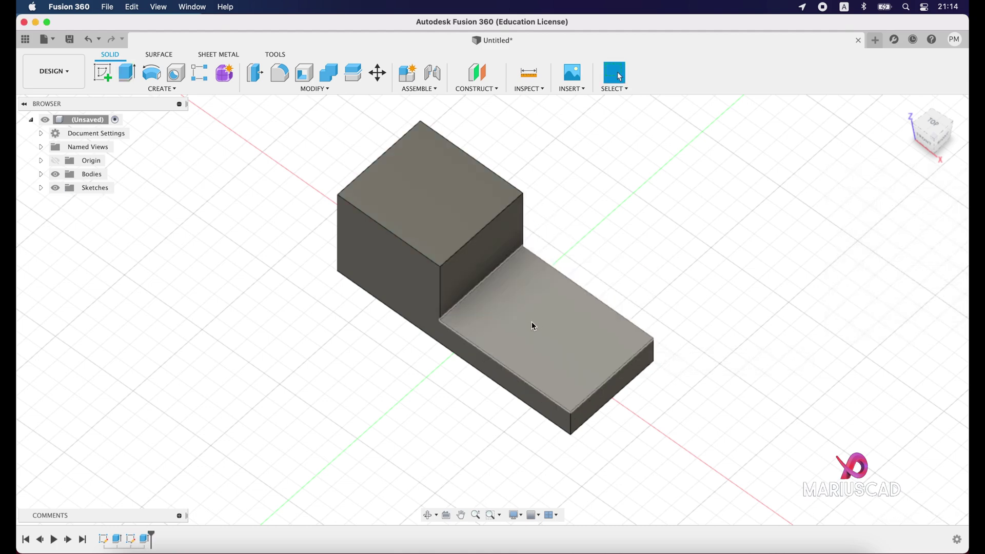
shift+middle_drag(534, 327, 677, 431)
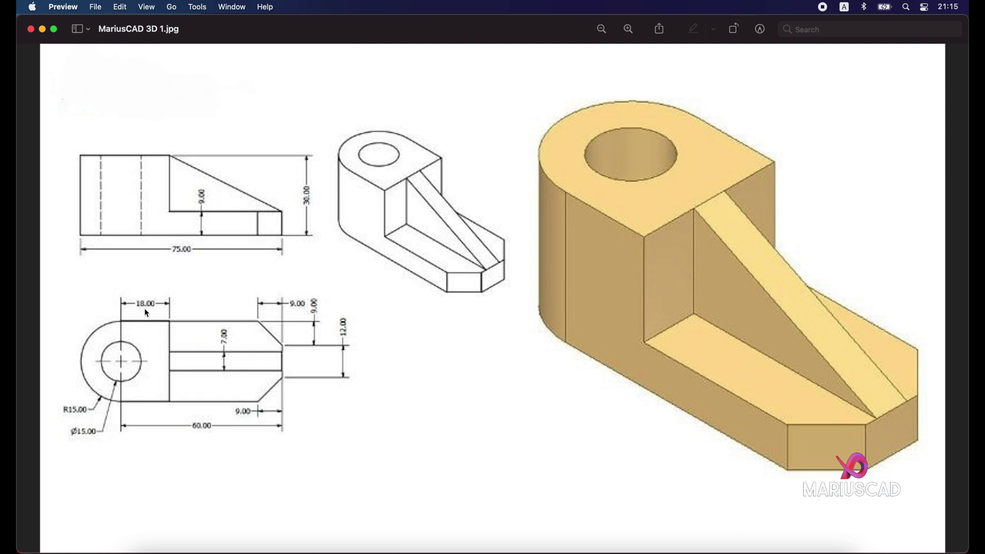
Step: Hide the reference drawing to return to the Fusion 360 model
click(43, 30)
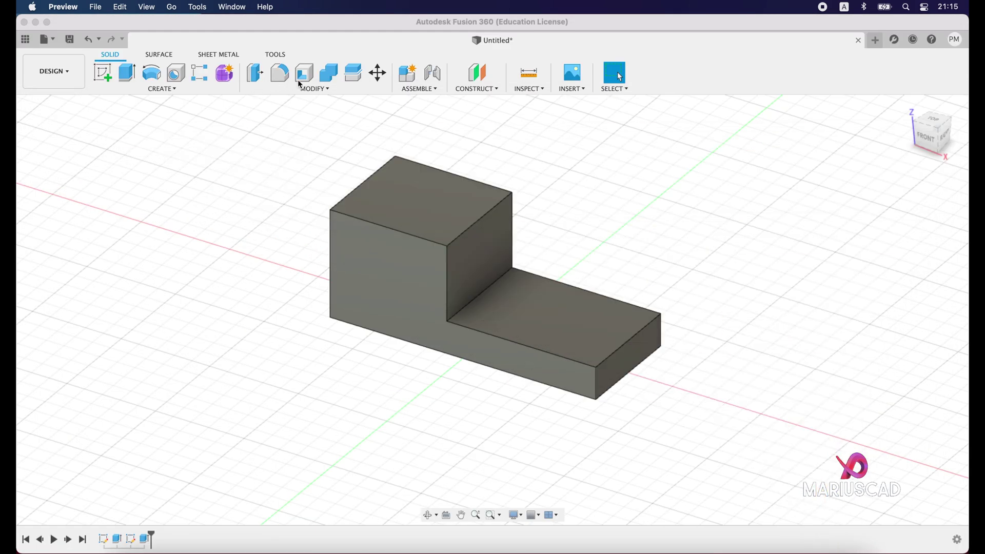
Step: Fillet the tall end's two outer vertical edges with a 15 mm radius
click(314, 88)
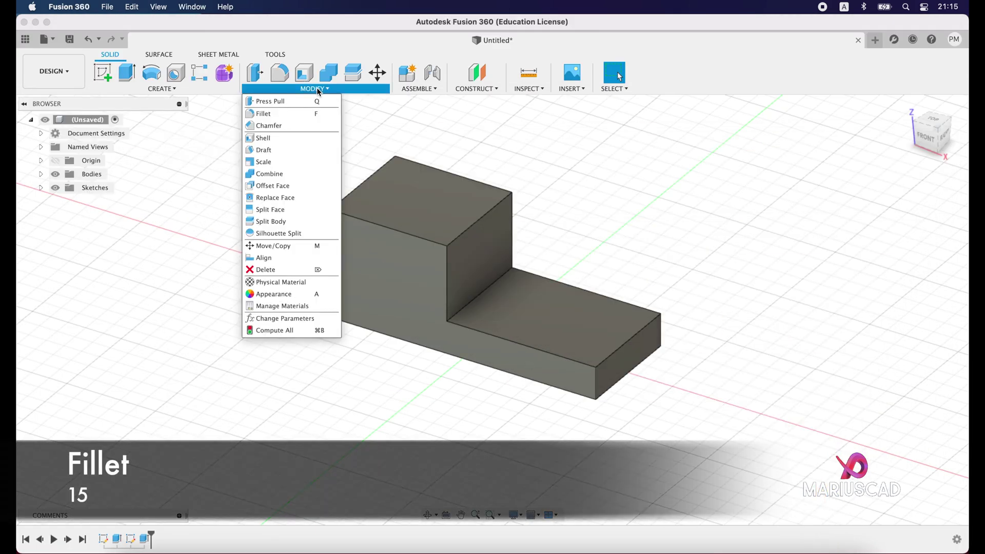
click(304, 115)
shift+middle_drag(370, 273, 449, 322)
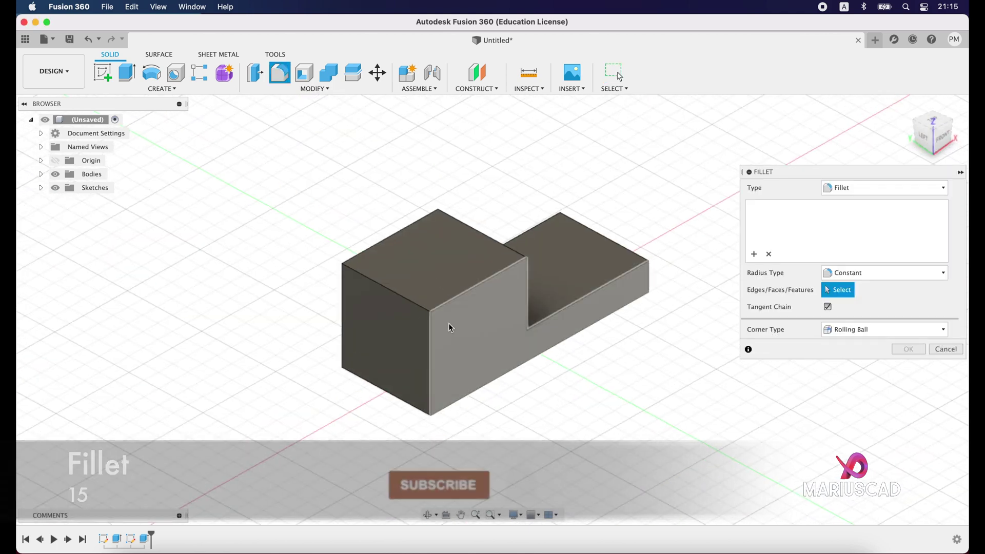
click(431, 340)
shift+middle_drag(360, 334, 526, 365)
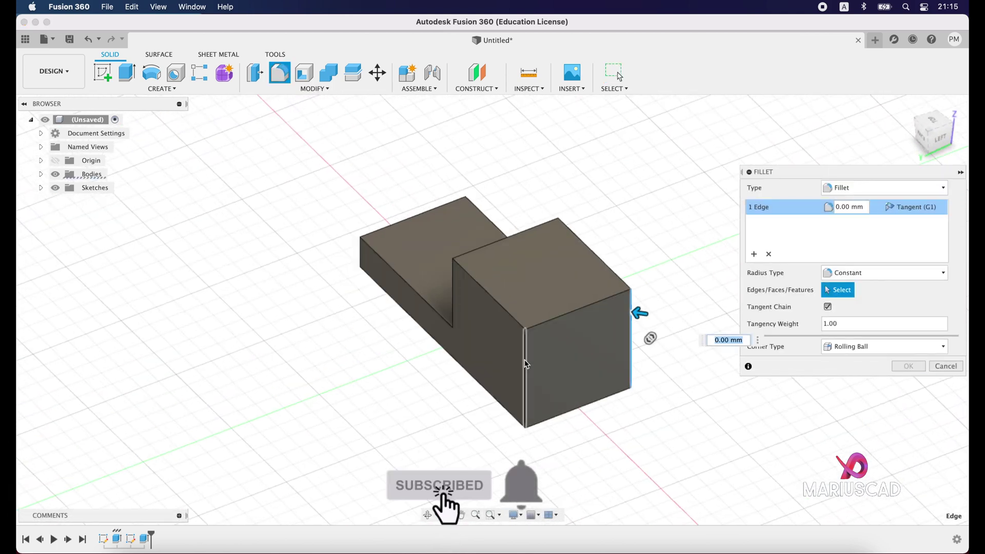
click(526, 364)
text(15)
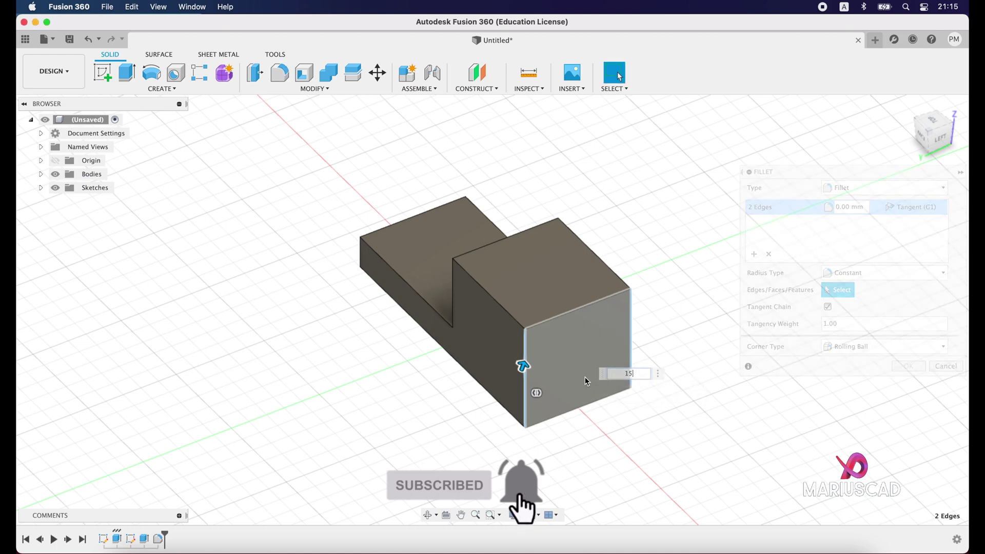
key(Return)
shift+middle_drag(647, 365, 523, 409)
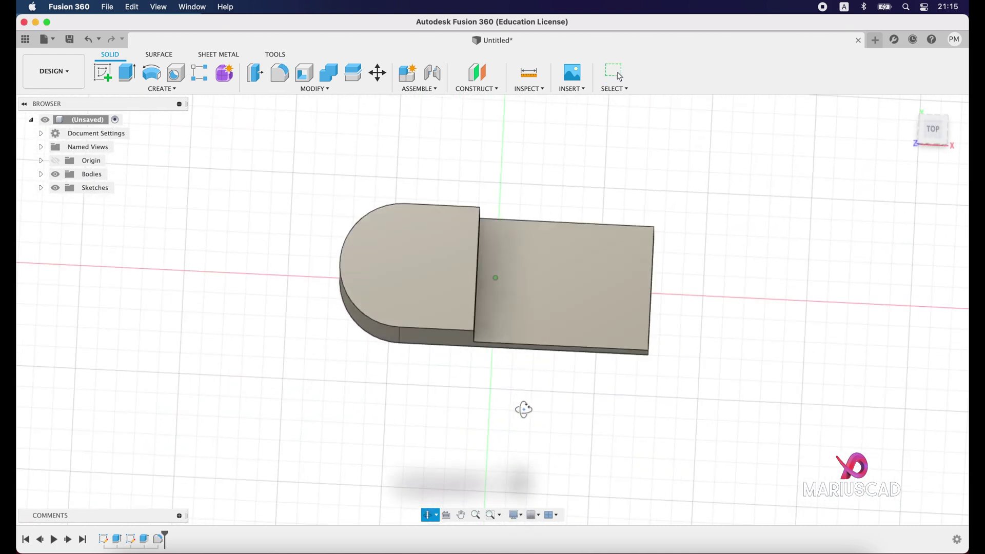
Step: Start a new sketch on the top face of the rounded end, viewed from above
click(103, 75)
click(529, 256)
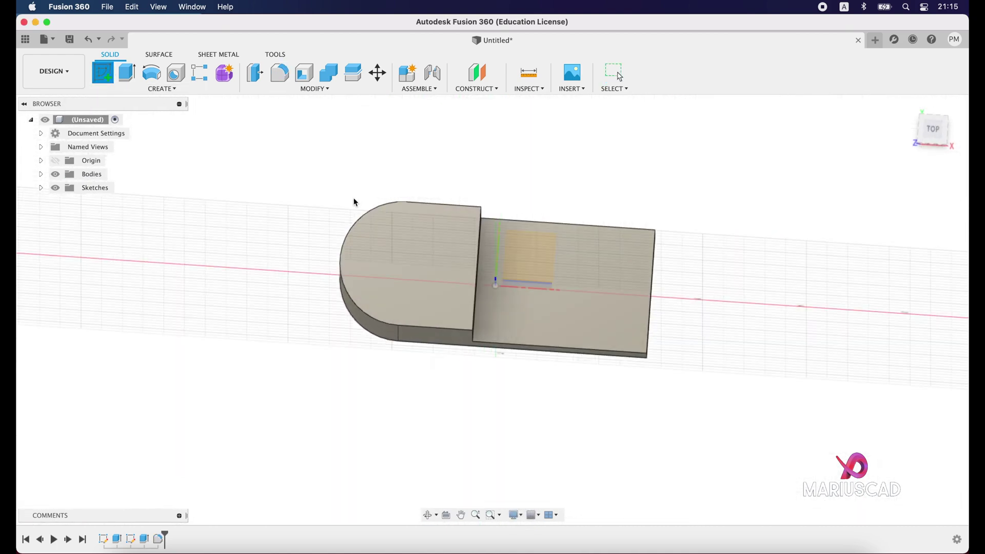
click(432, 241)
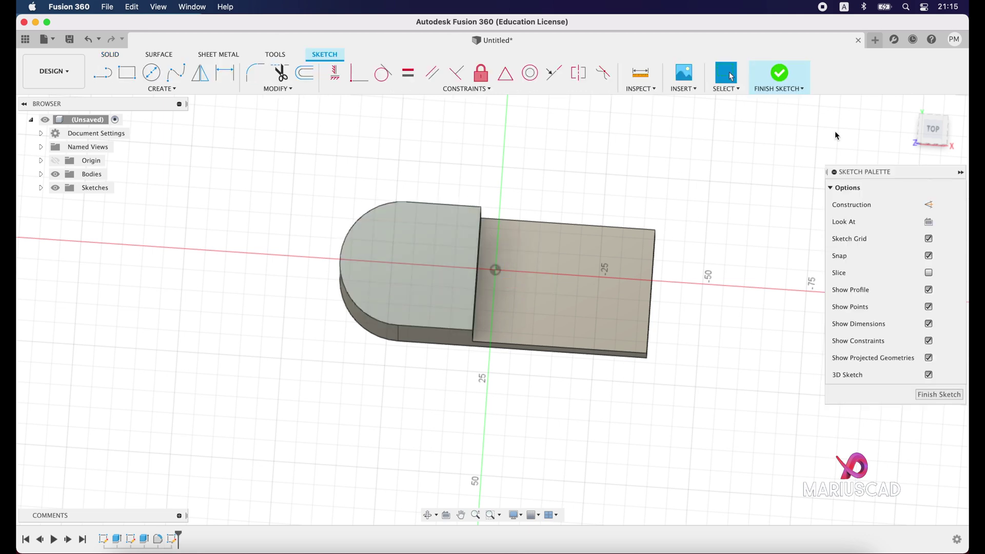
click(928, 137)
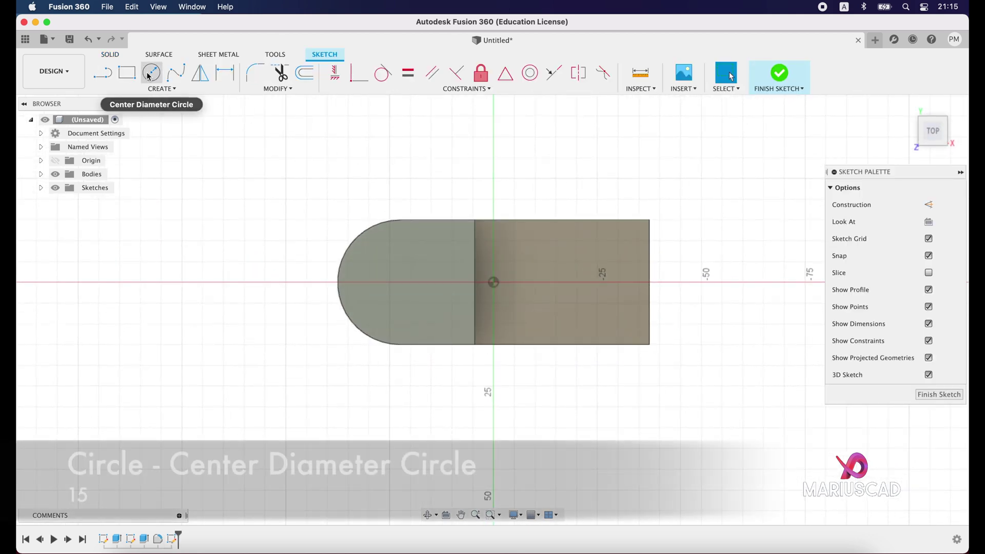
Step: Draw a center-diameter circle on the rounded end, entering 10 as the diameter
click(160, 89)
mouse_move(159, 111)
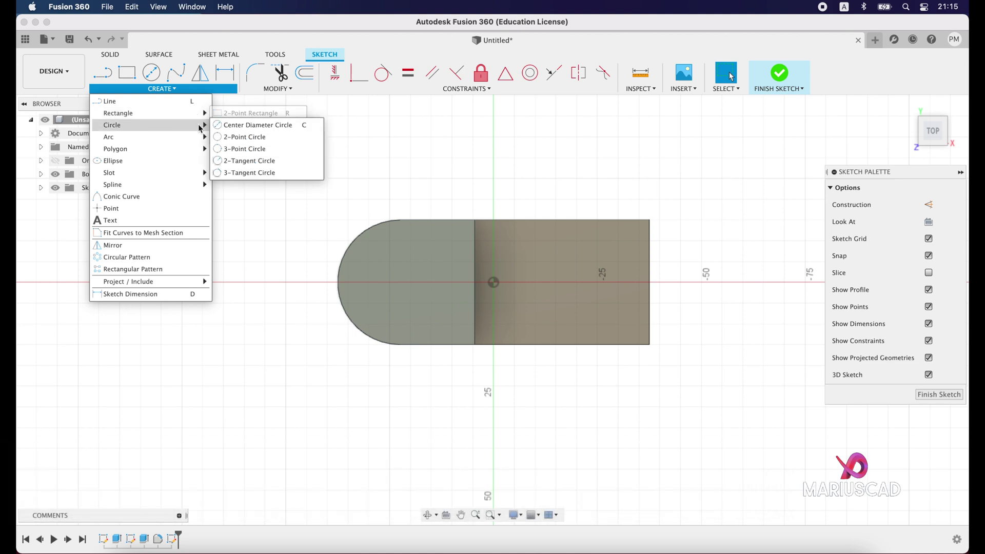
click(224, 126)
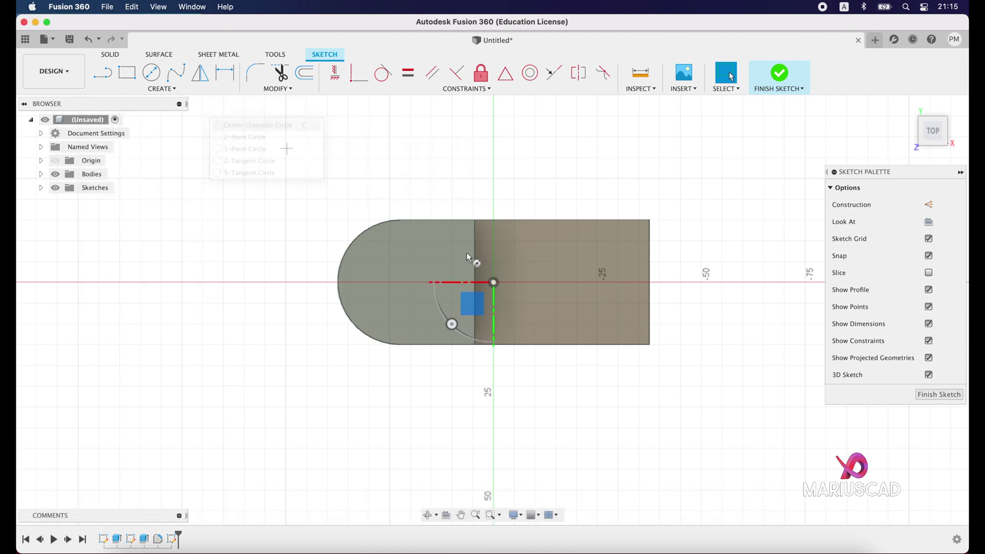
click(400, 282)
text(10)
key(Return)
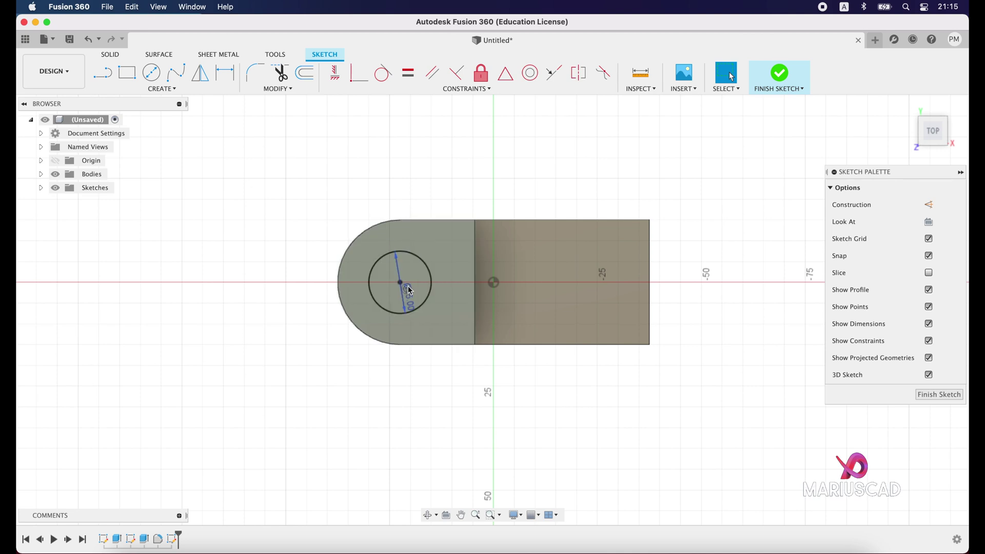
Step: Check the circle centre sits 18 mm from the step line, then finish the sketch
click(176, 87)
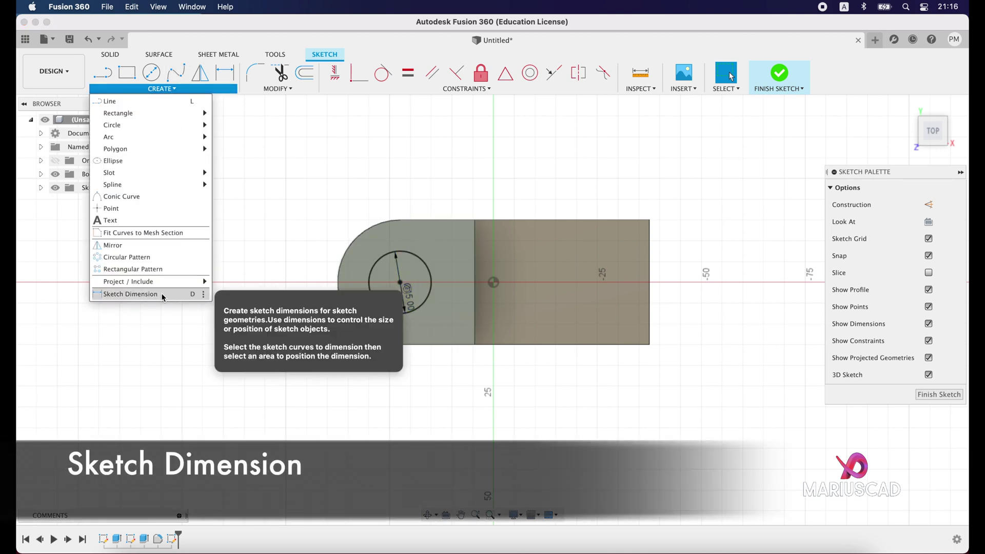
click(171, 296)
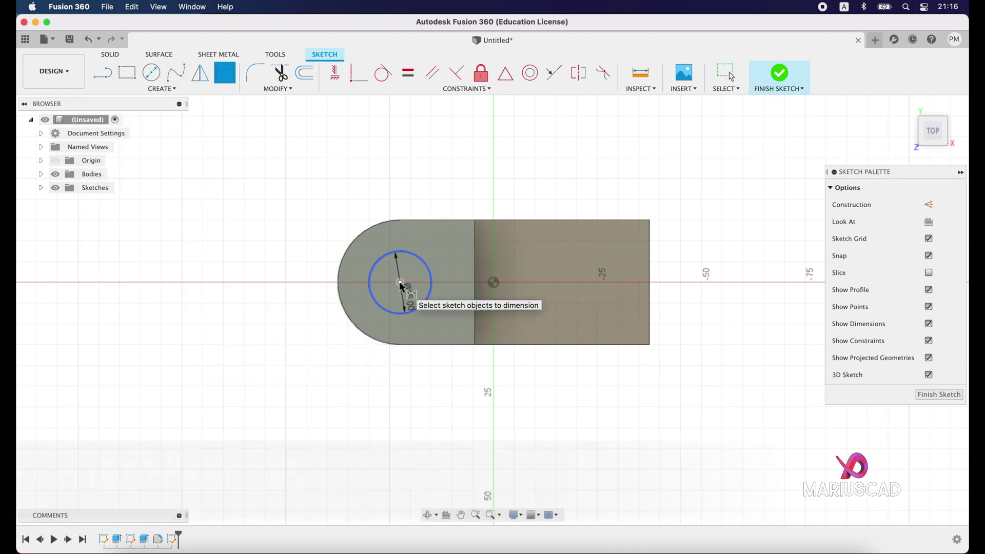
click(400, 283)
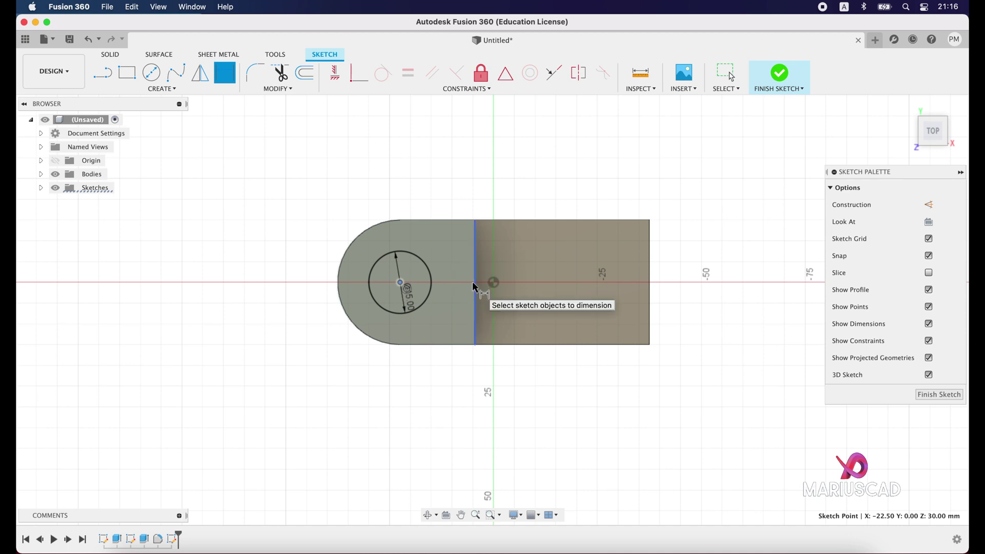
click(474, 284)
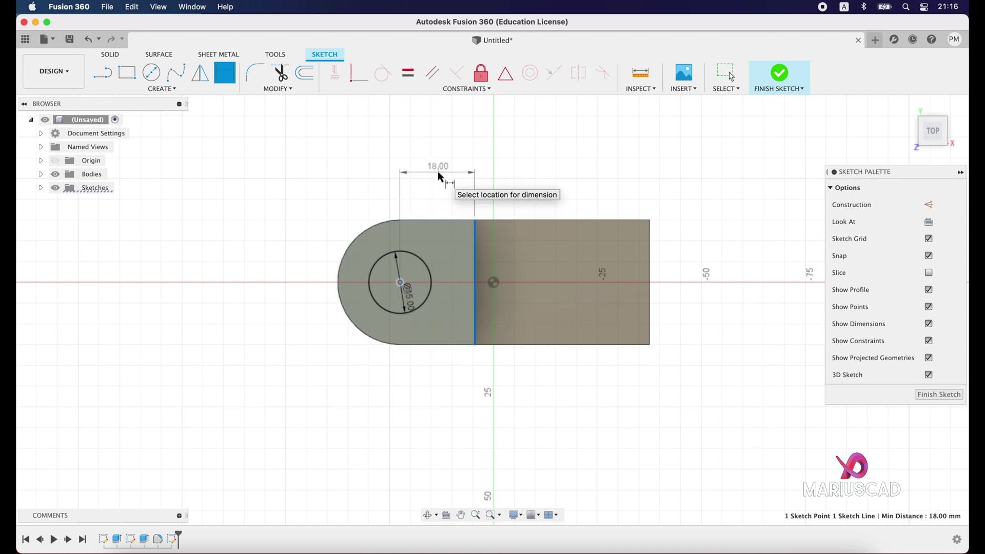
key(Escape)
shift+middle_drag(431, 308, 411, 268)
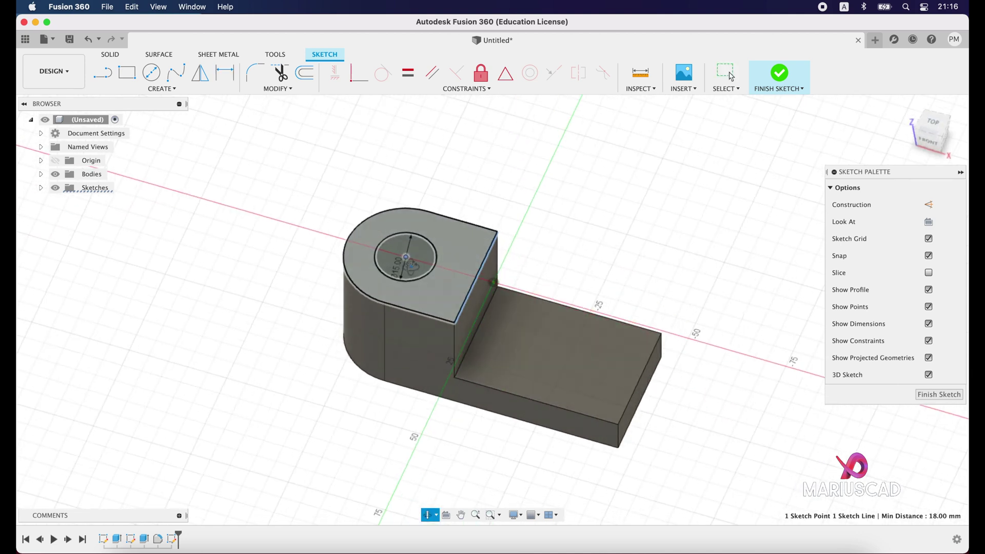
click(777, 76)
Step: Extrude the circle profile as a cut with extent All to make the through hole
click(127, 73)
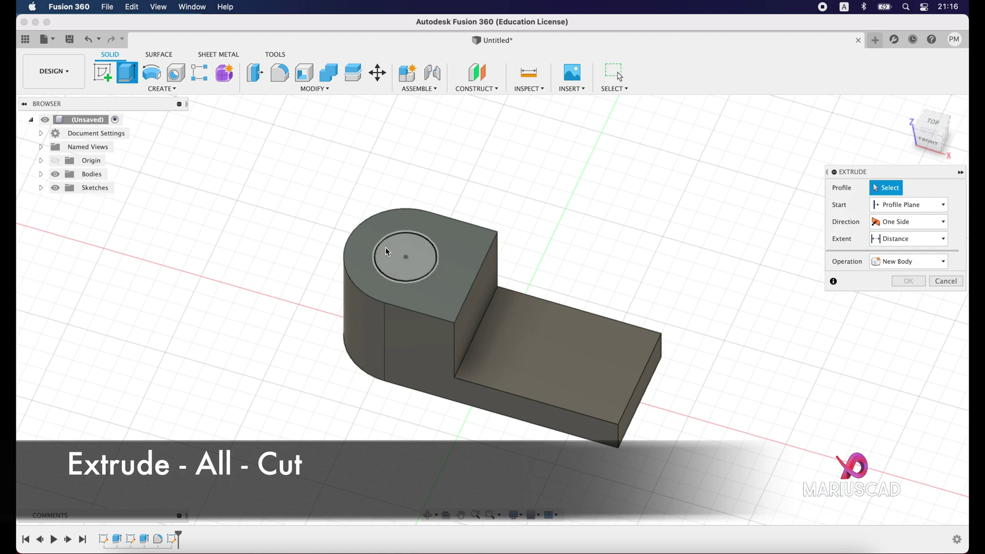
click(406, 255)
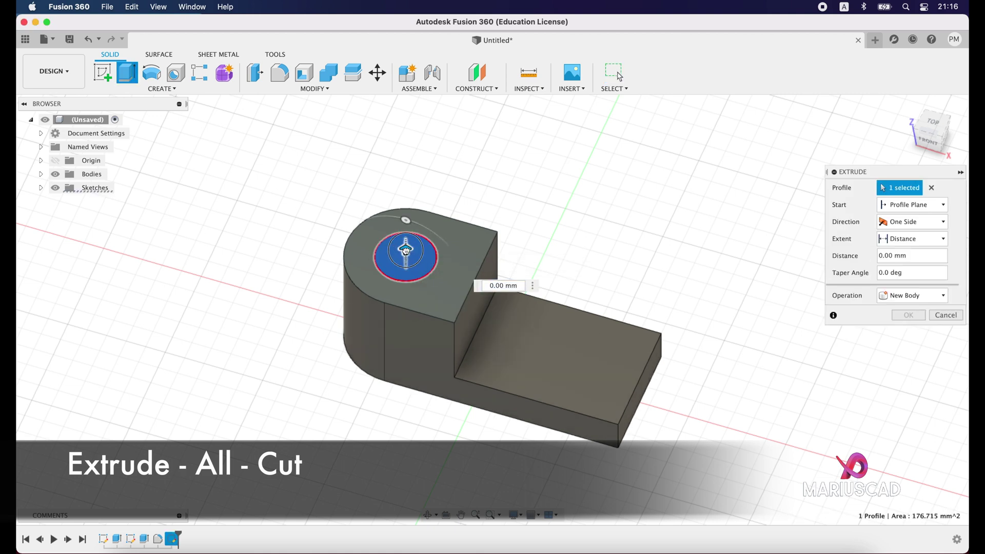
drag(405, 251, 402, 451)
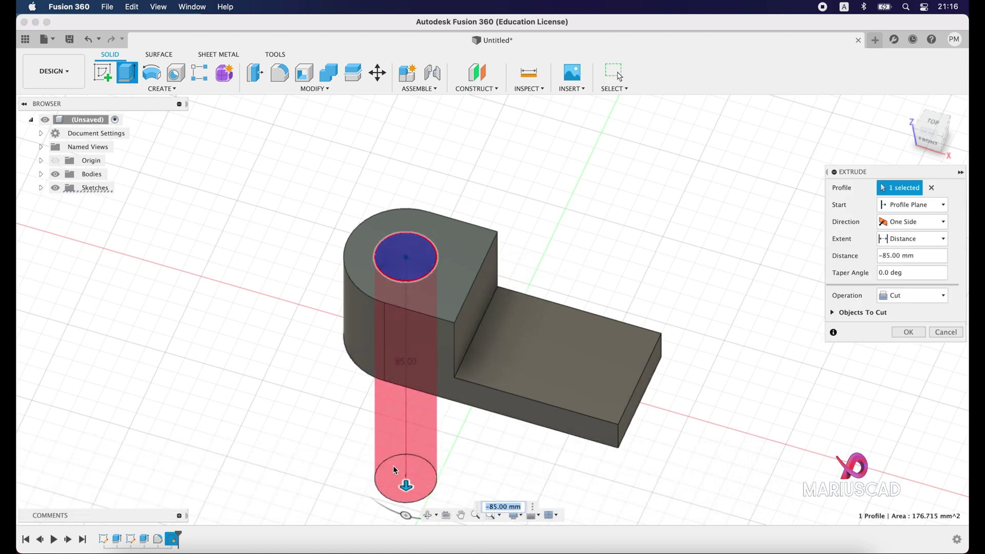
click(905, 239)
click(913, 251)
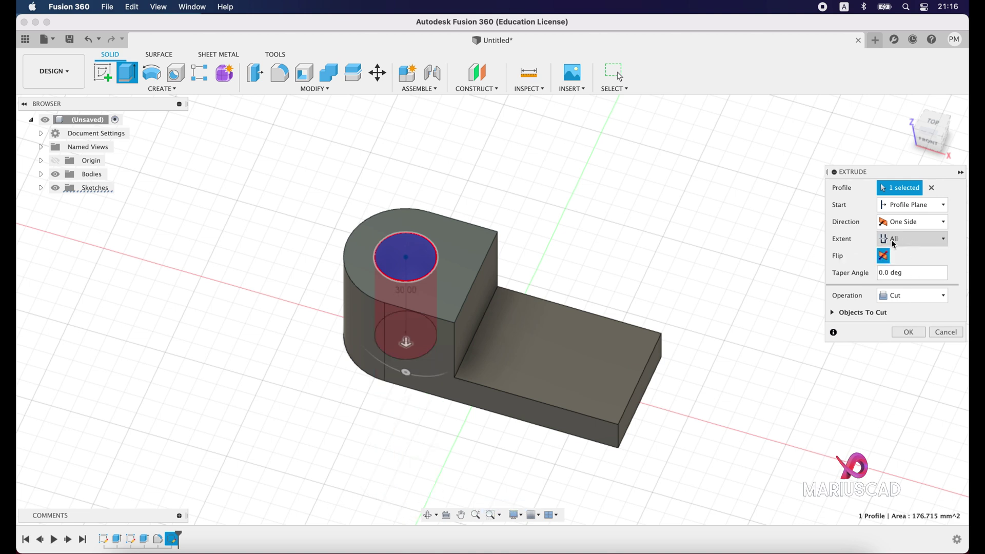
click(930, 240)
click(903, 275)
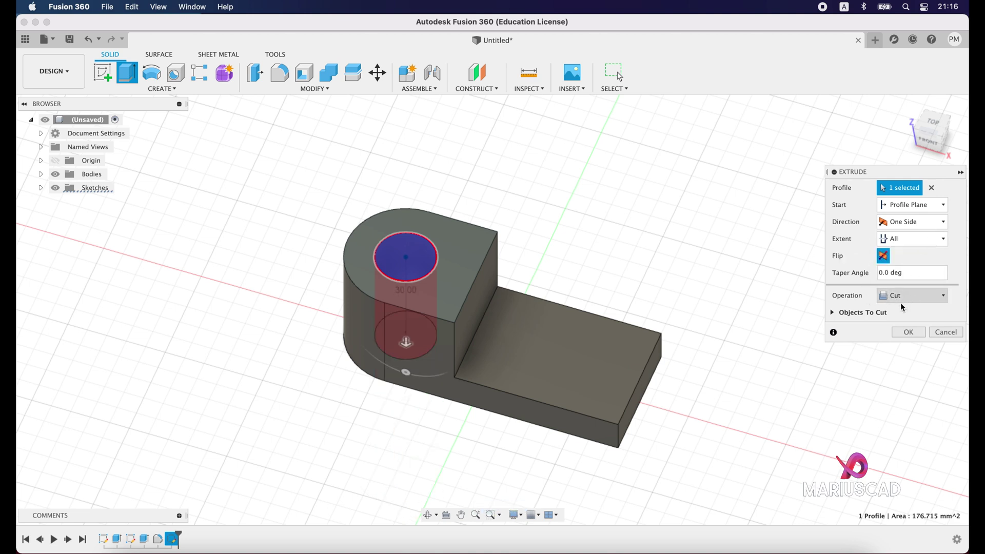
click(906, 333)
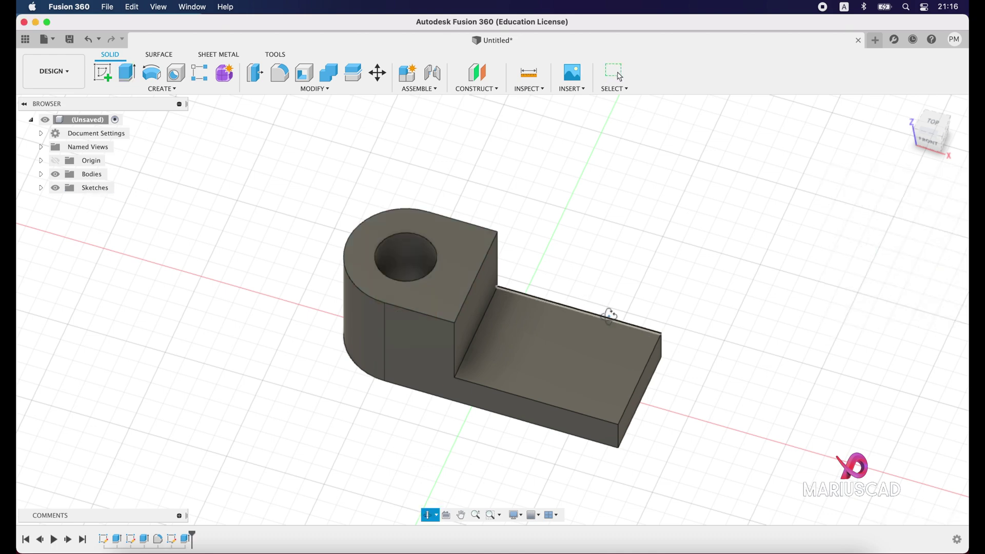
shift+middle_drag(609, 314, 607, 304)
shift+middle_drag(610, 292, 606, 297)
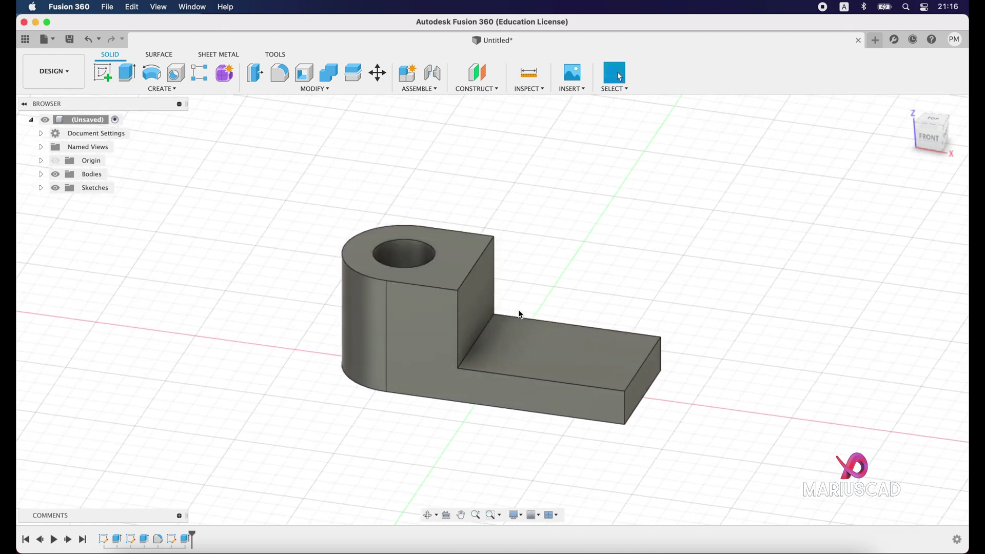
click(824, 549)
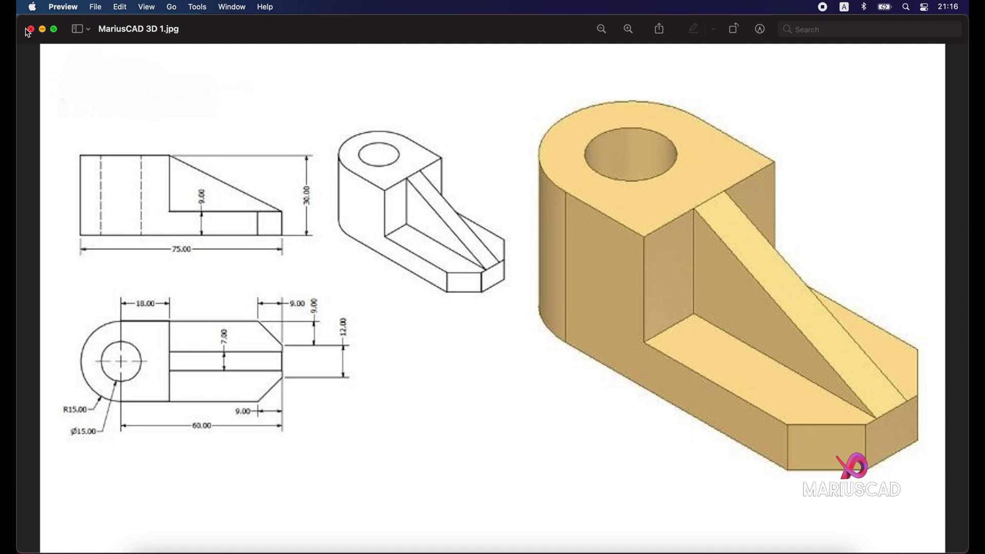
click(43, 29)
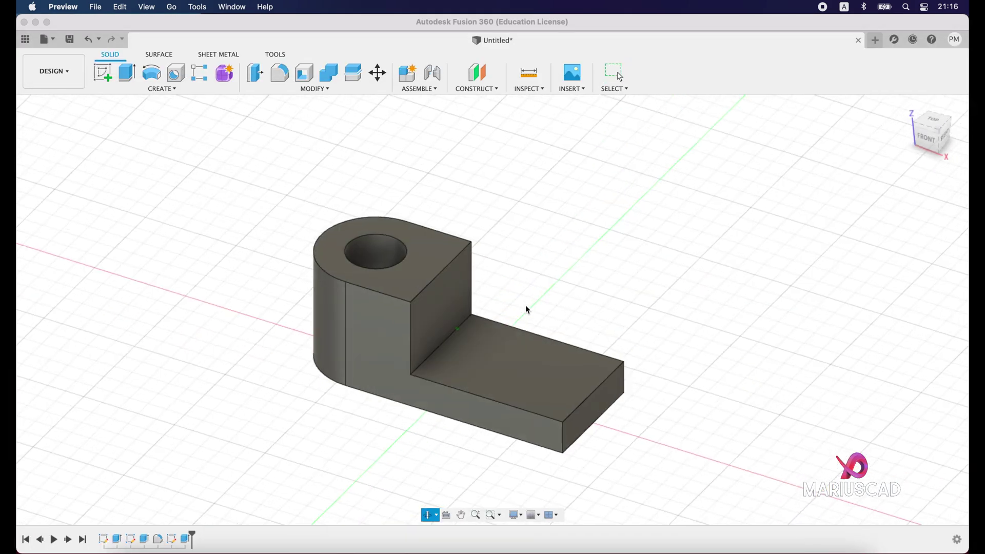
drag(525, 304, 513, 284)
key(Escape)
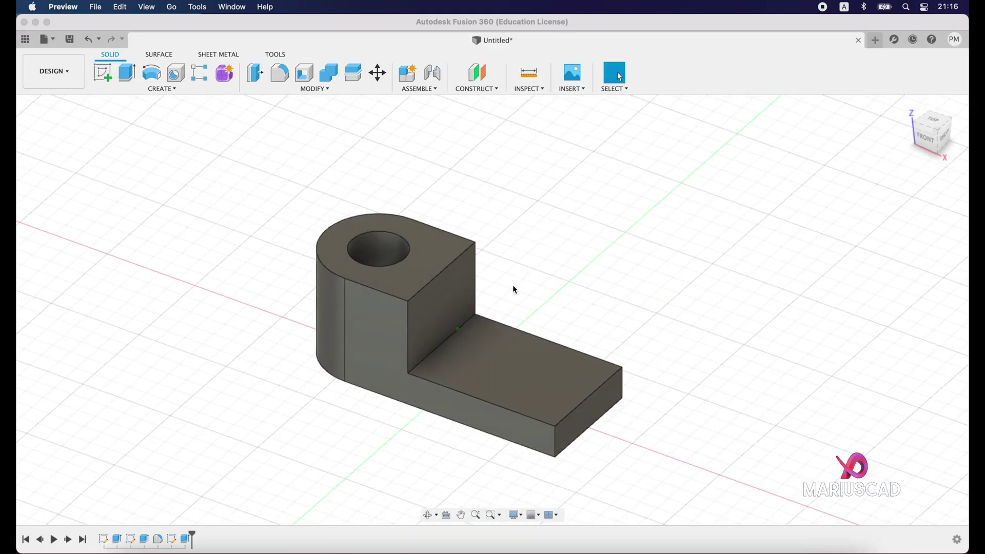
Step: Start a new sketch for the rib on the part's vertical plane
click(102, 73)
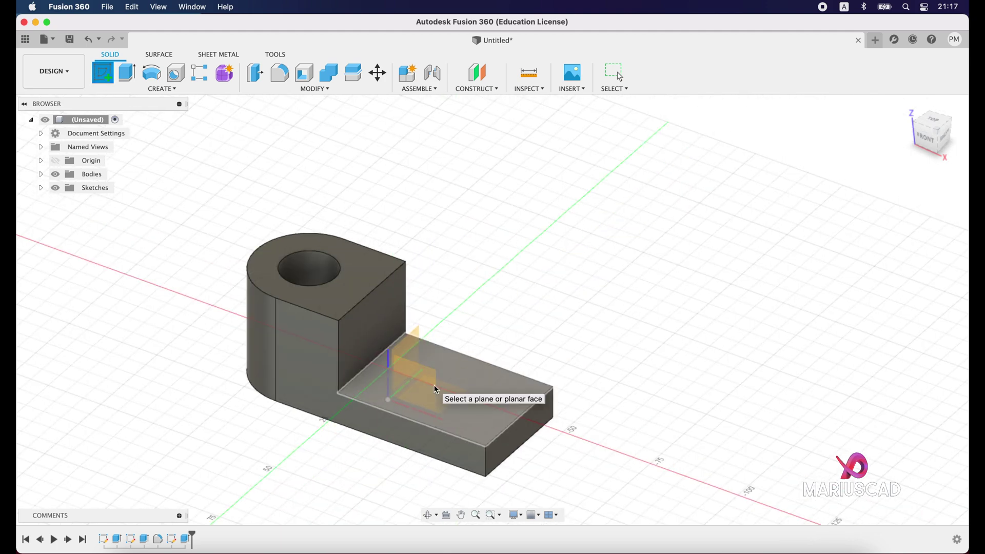
scroll(431, 385, down, 10)
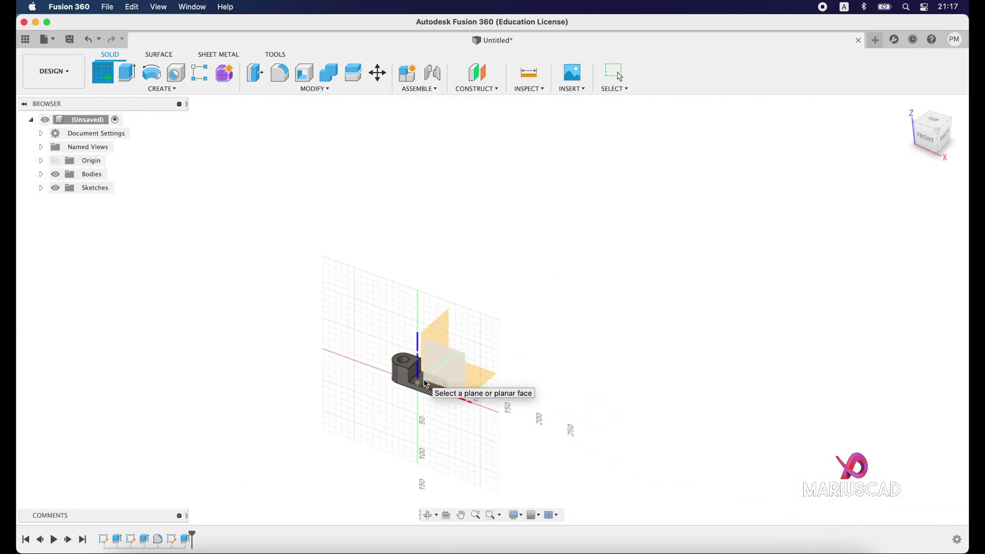
scroll(426, 384, down, 3)
click(455, 358)
scroll(433, 345, up, 10)
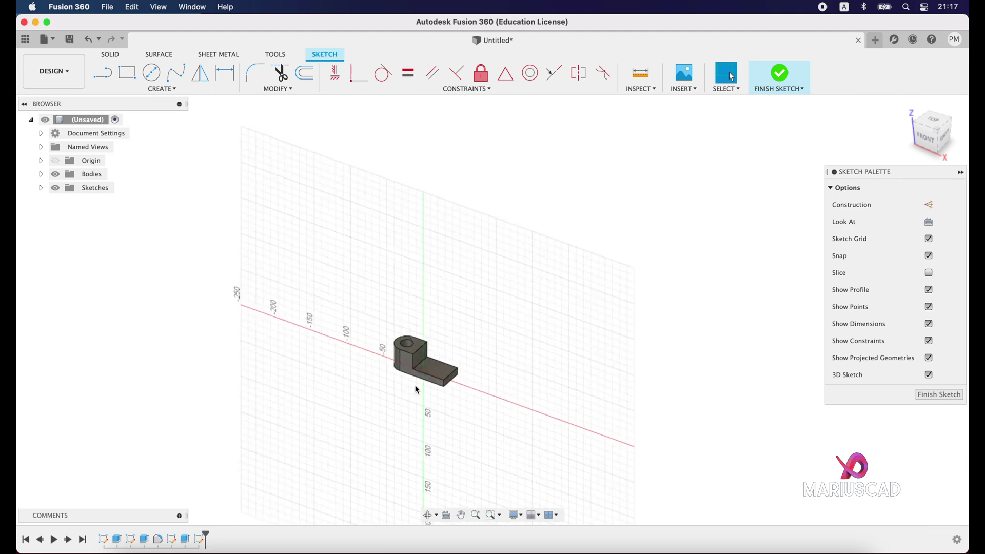
Step: Draw a closed triangle from the raised block's top edge to the base's far end, then finish the sketch
click(102, 73)
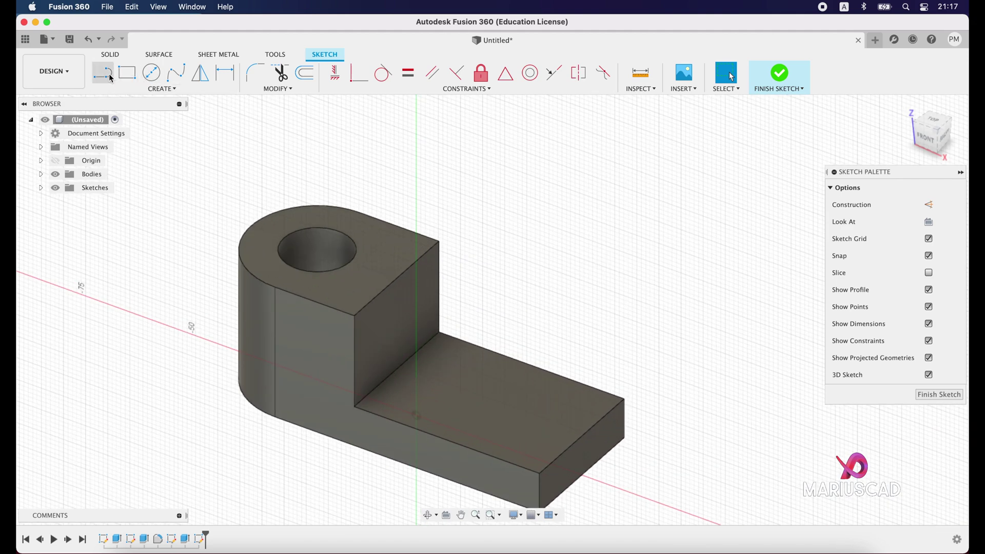
shift+middle_drag(405, 280, 386, 286)
click(401, 278)
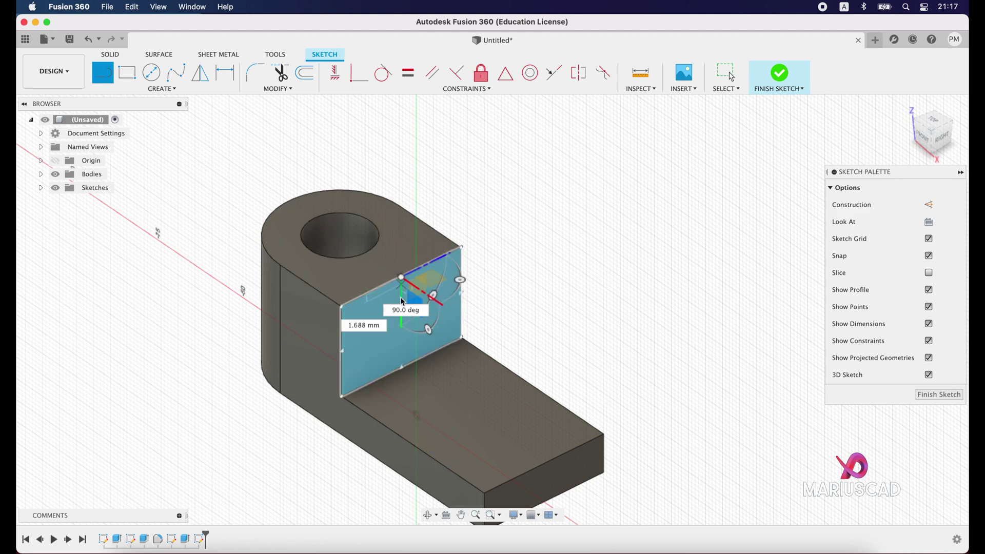
click(402, 369)
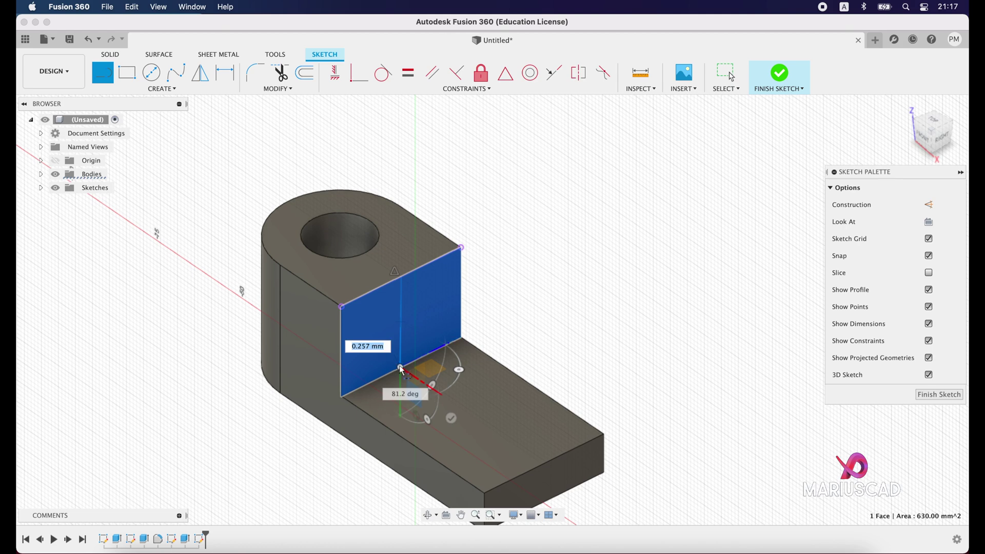
click(545, 465)
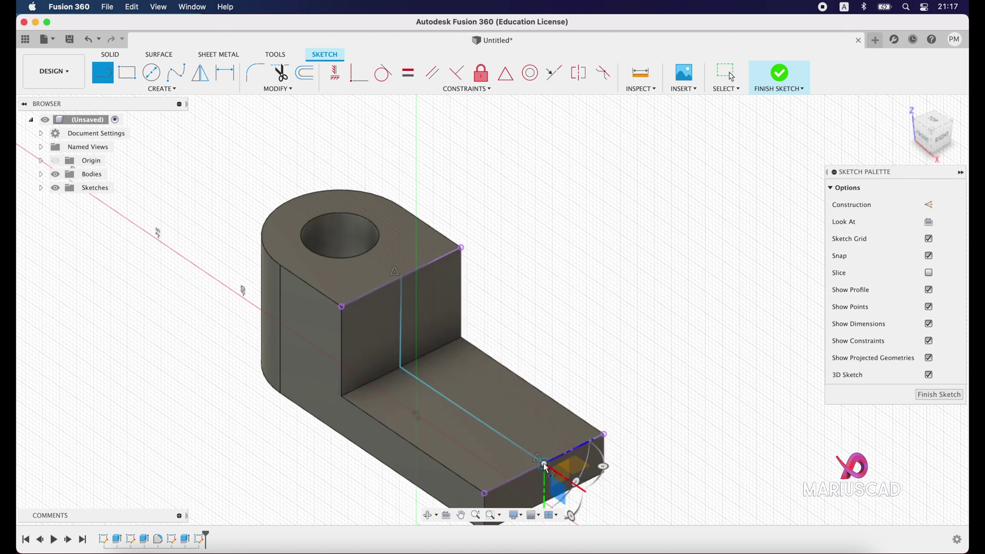
click(405, 282)
key(Escape)
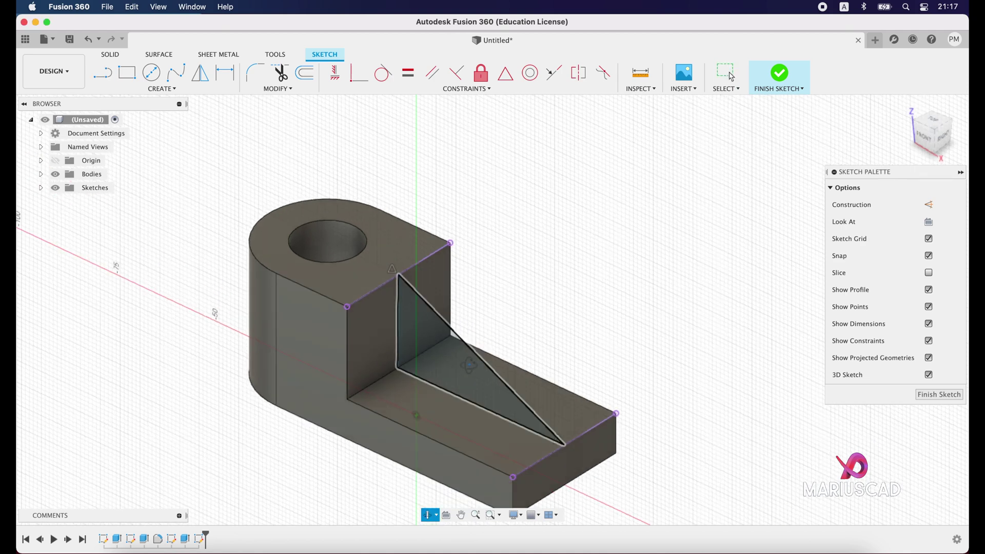
shift+middle_drag(466, 345, 465, 354)
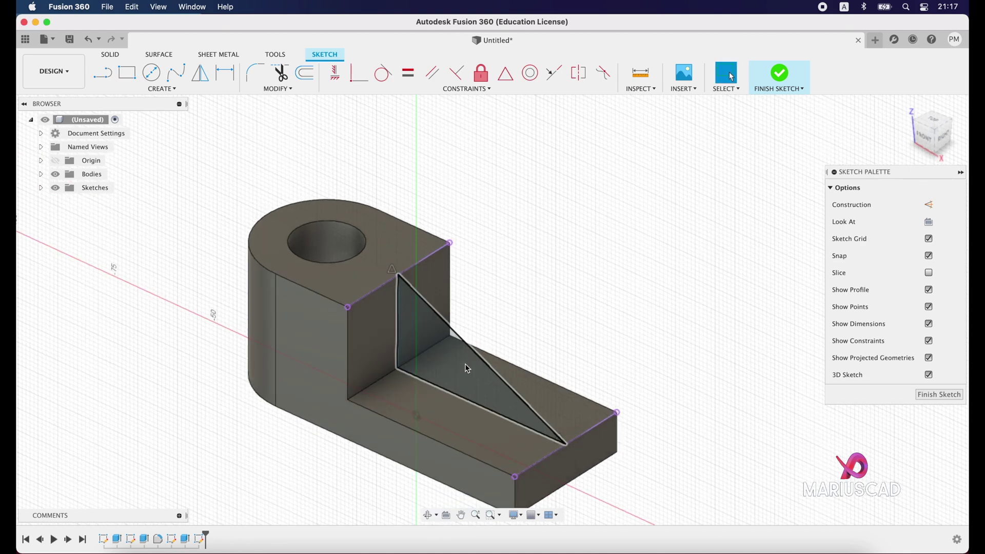
click(780, 74)
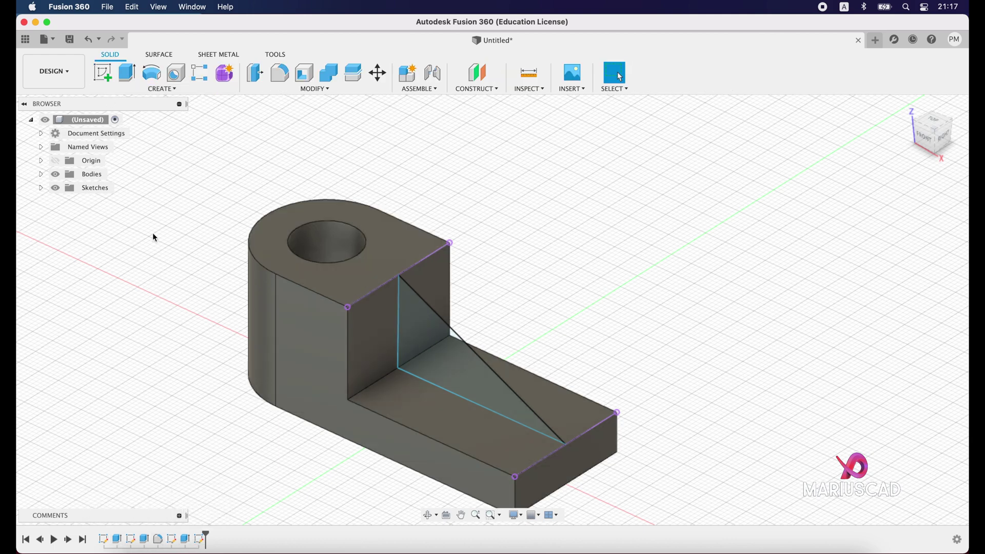
Step: Extrude the triangle symmetrically by 3.5 mm, joined to the body, then check the reference drawing
click(127, 72)
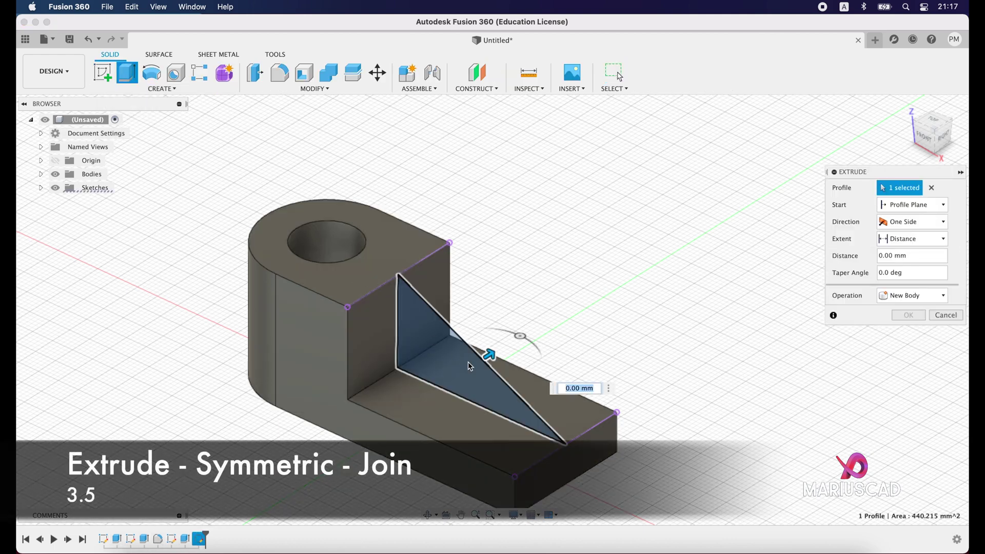
drag(491, 361, 562, 311)
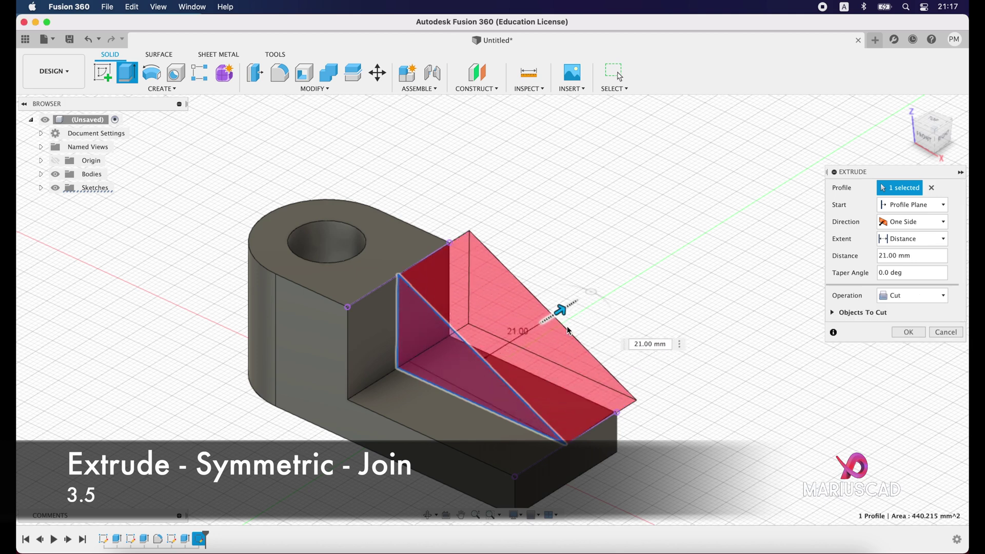
click(933, 221)
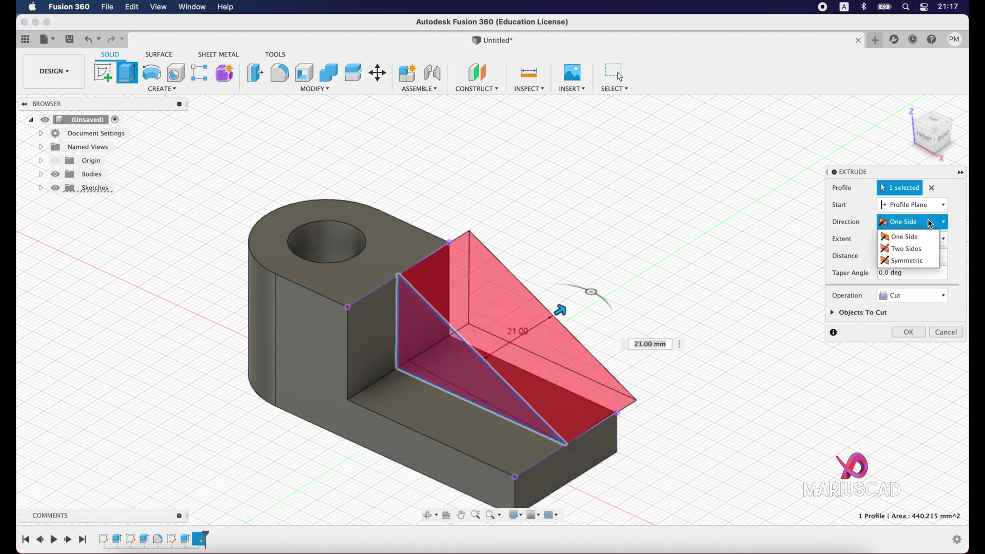
click(926, 261)
click(905, 273)
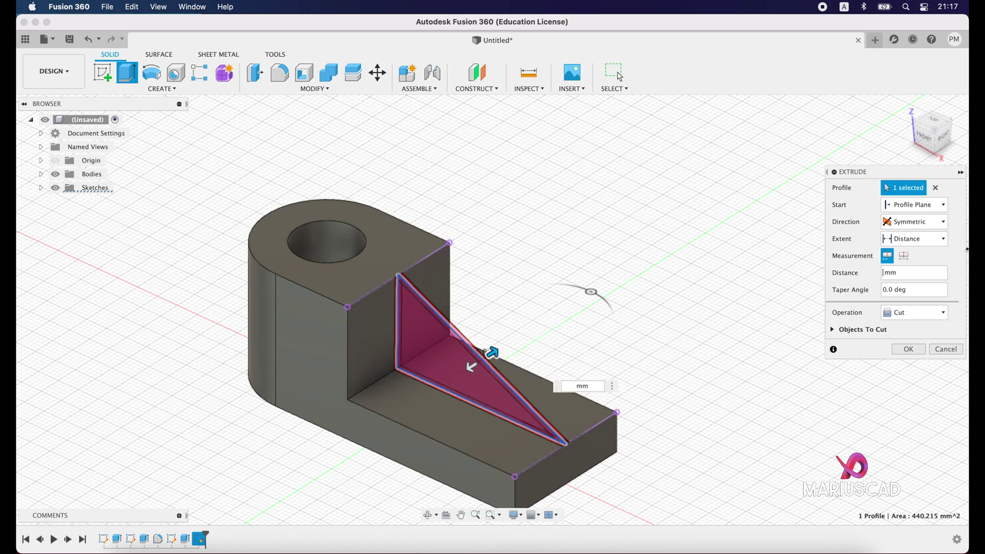
text(3.5)
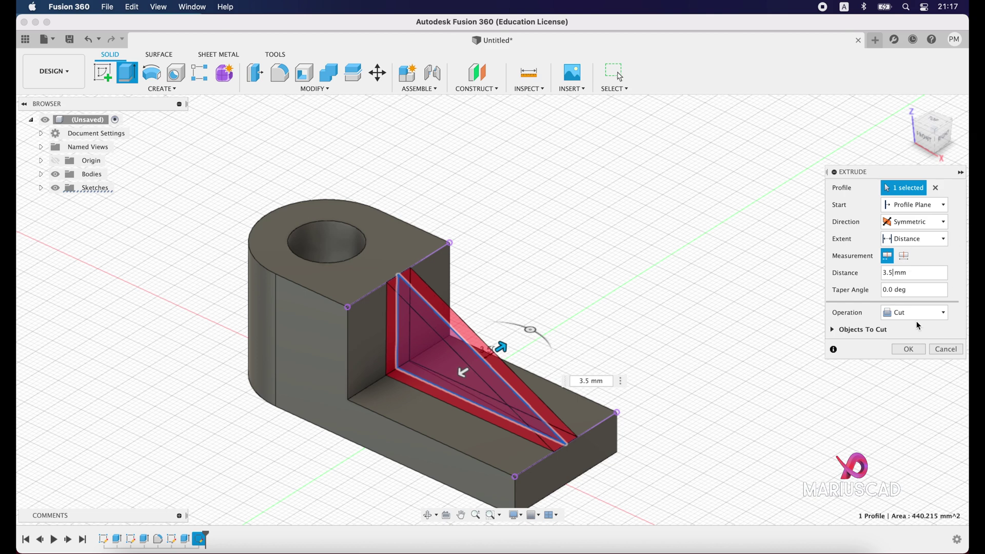
click(916, 314)
click(917, 324)
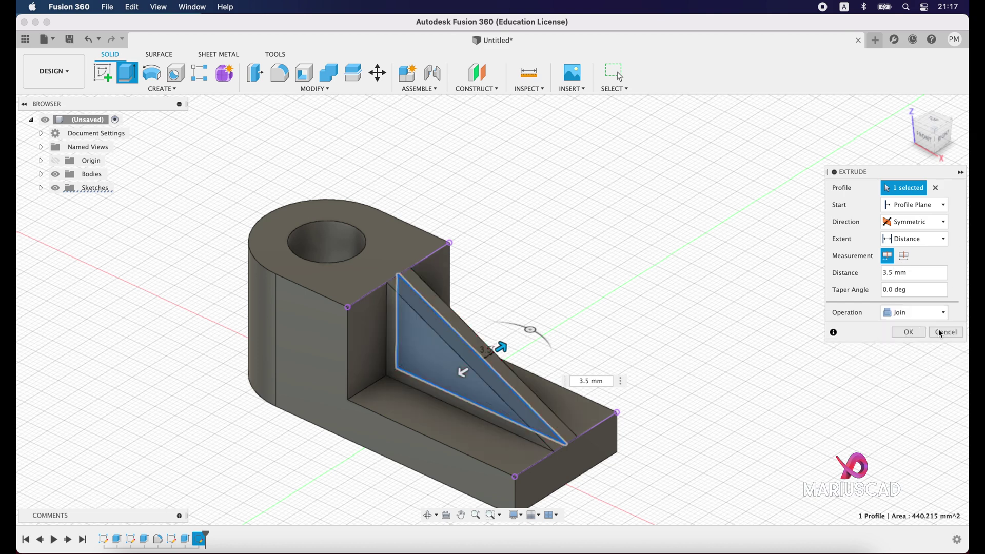
click(908, 333)
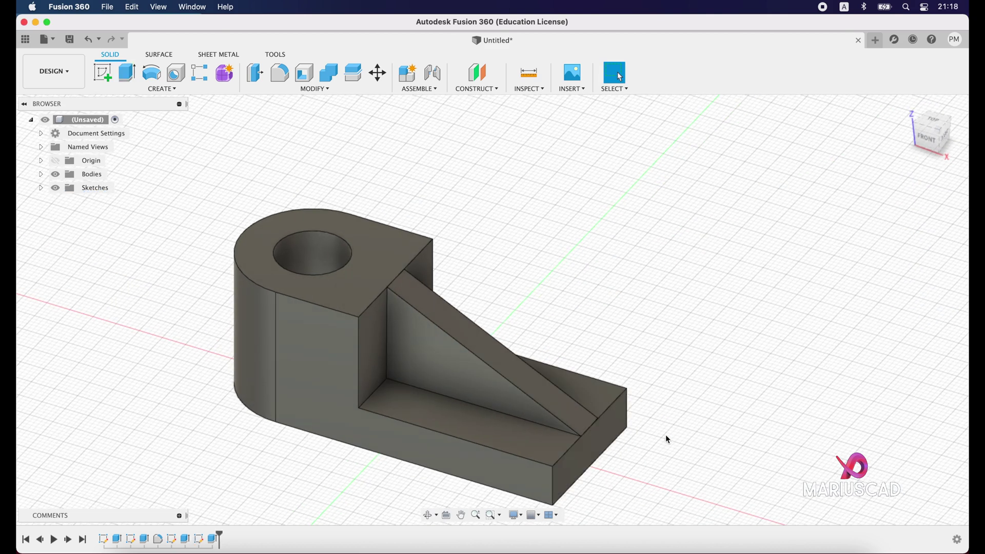
click(834, 548)
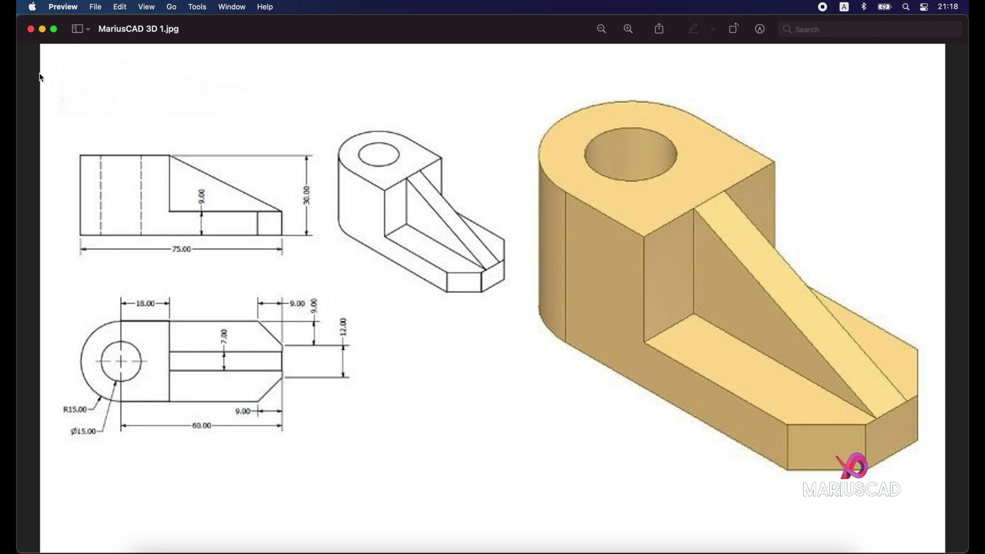
click(44, 30)
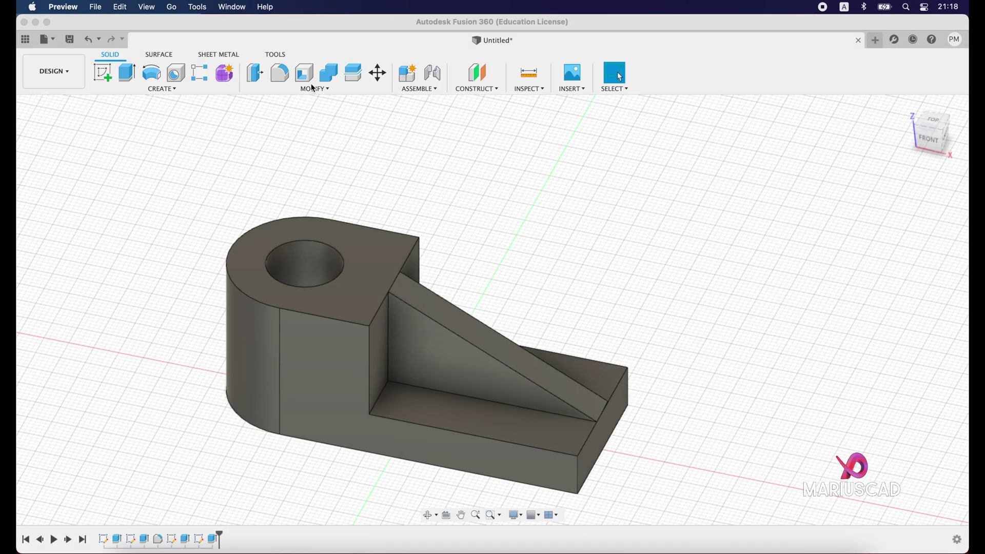
Step: Chamfer both outer vertical edges at the base's far end by 9 mm equal distance
click(314, 89)
click(324, 90)
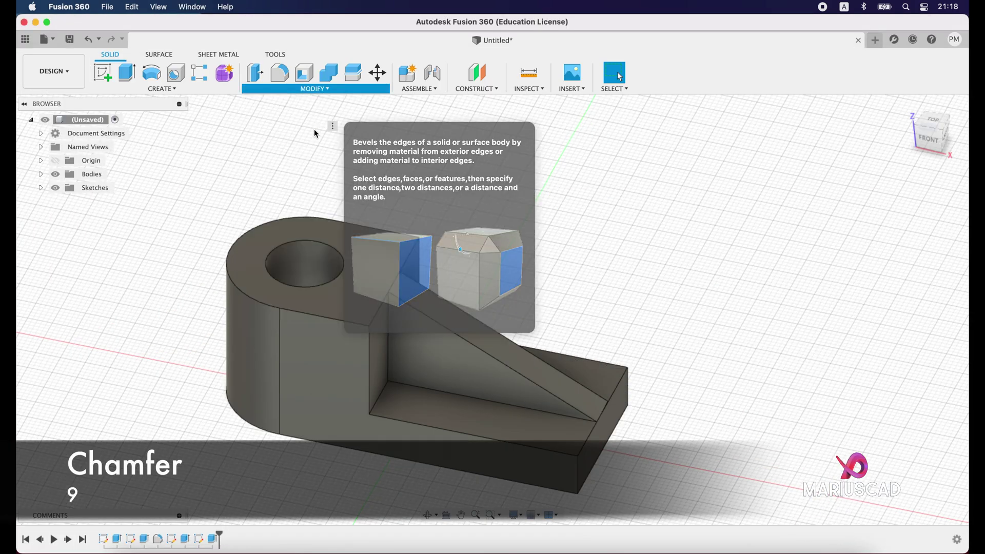
click(316, 133)
click(577, 469)
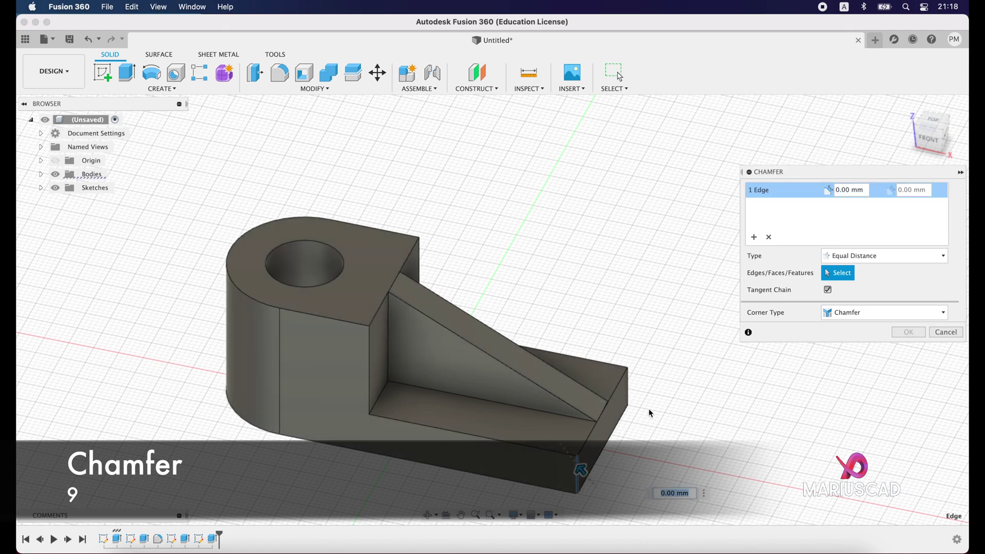
shift+middle_drag(651, 413, 403, 418)
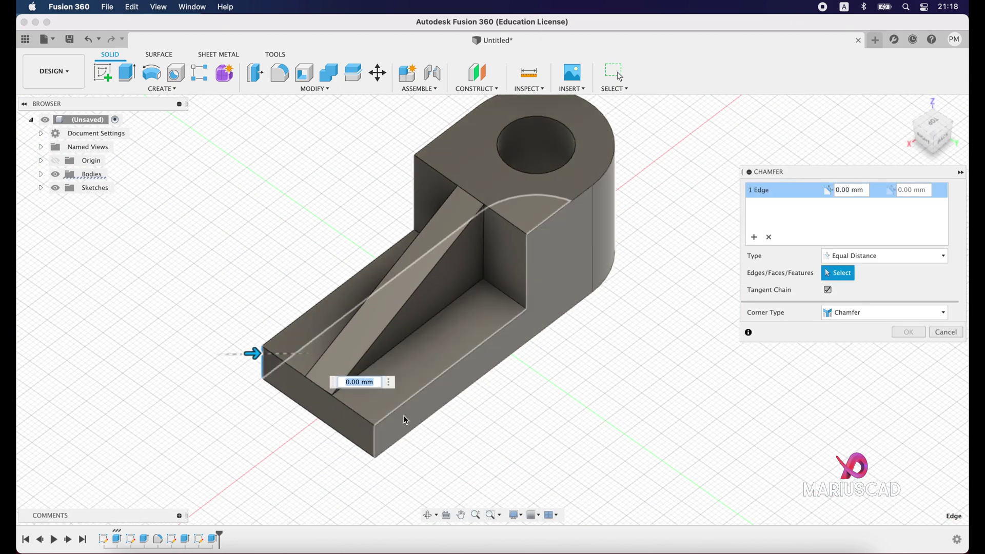
click(374, 440)
text(9)
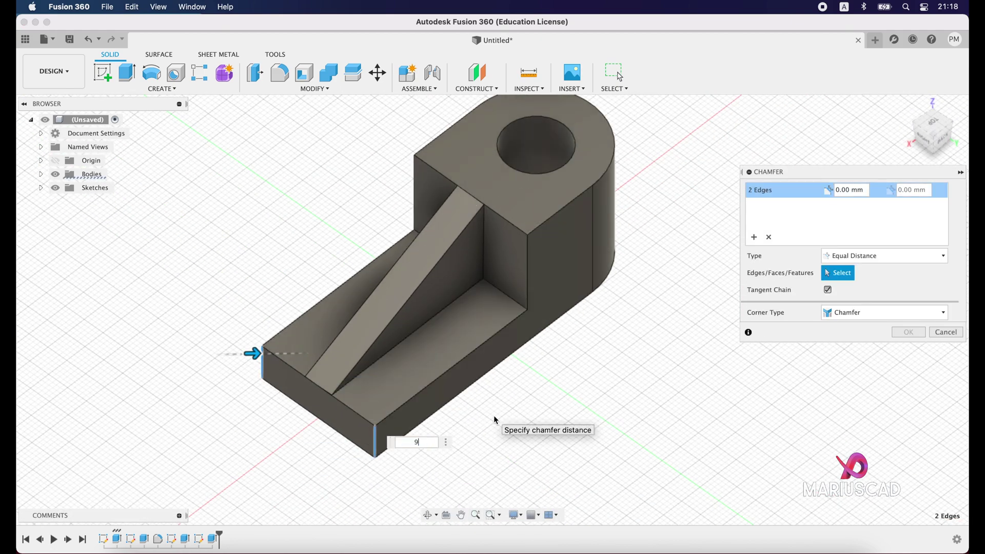
key(Return)
shift+middle_drag(495, 420, 747, 354)
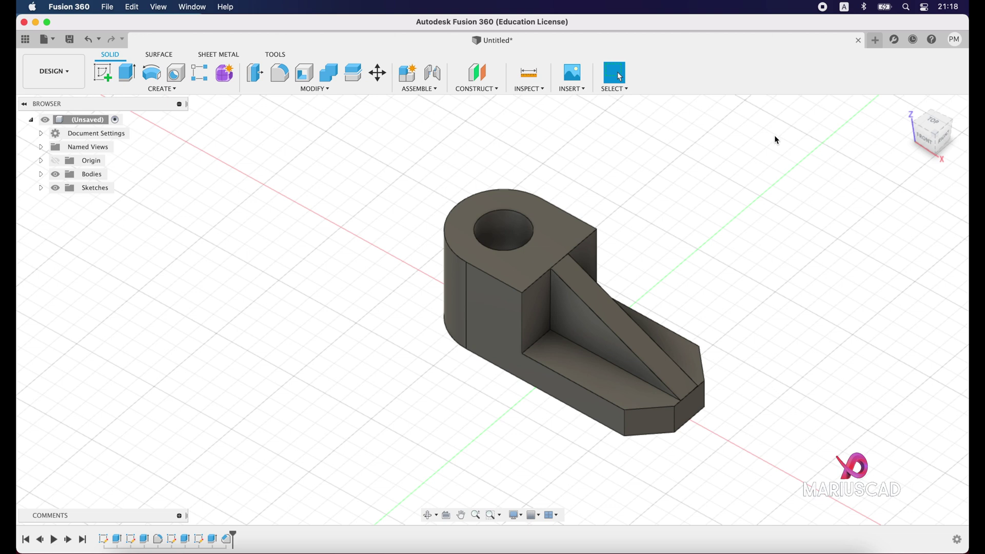
drag(788, 143, 381, 483)
Step: Search the appearance library for 'ye' and apply Paint – Metallic (Yellow) to the bracket body
drag(459, 346, 465, 341)
right_click(489, 323)
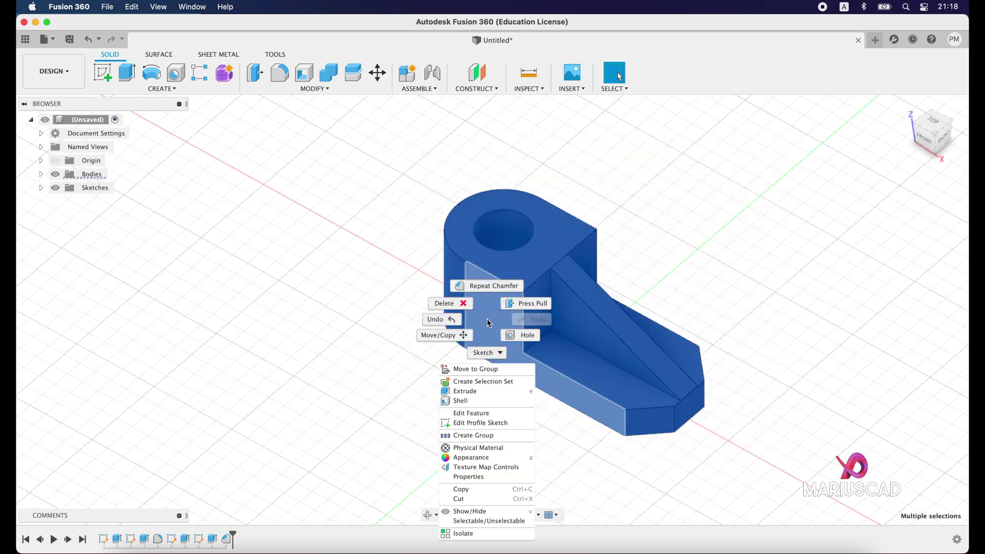
click(492, 457)
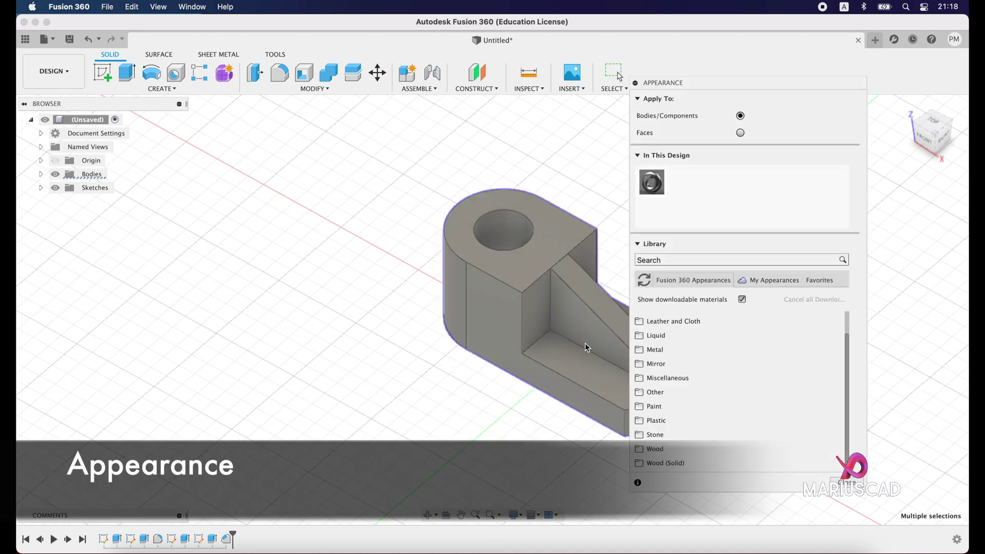
click(675, 260)
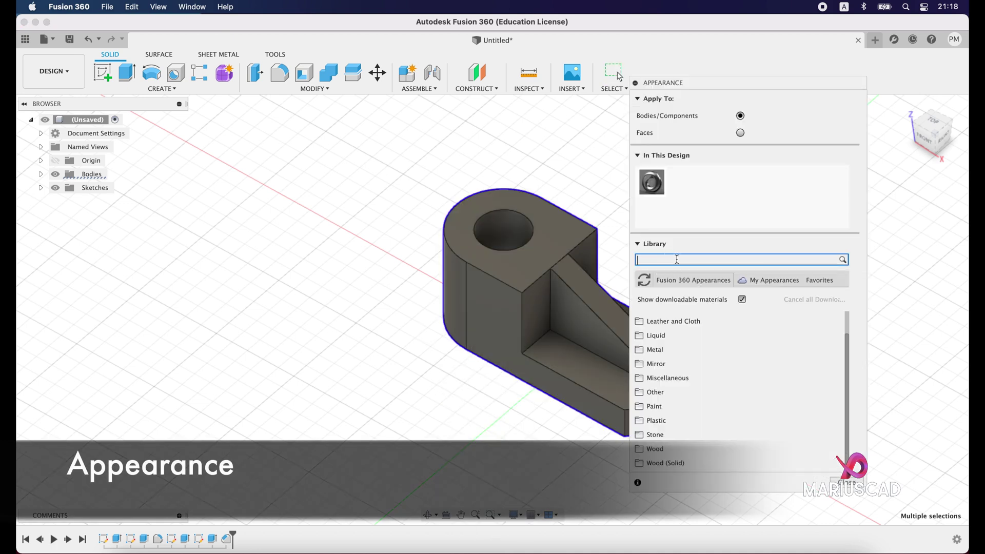
text(yellow)
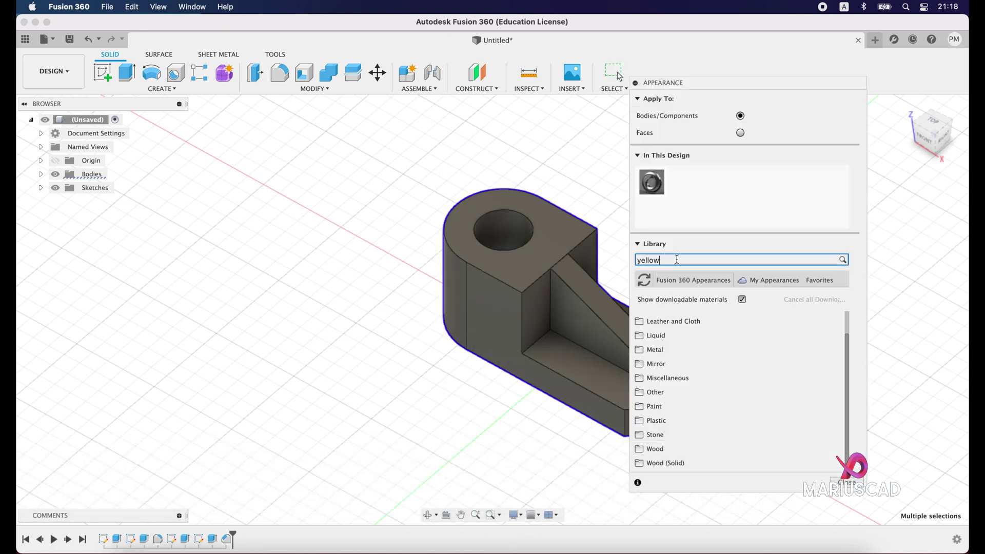
key(Return)
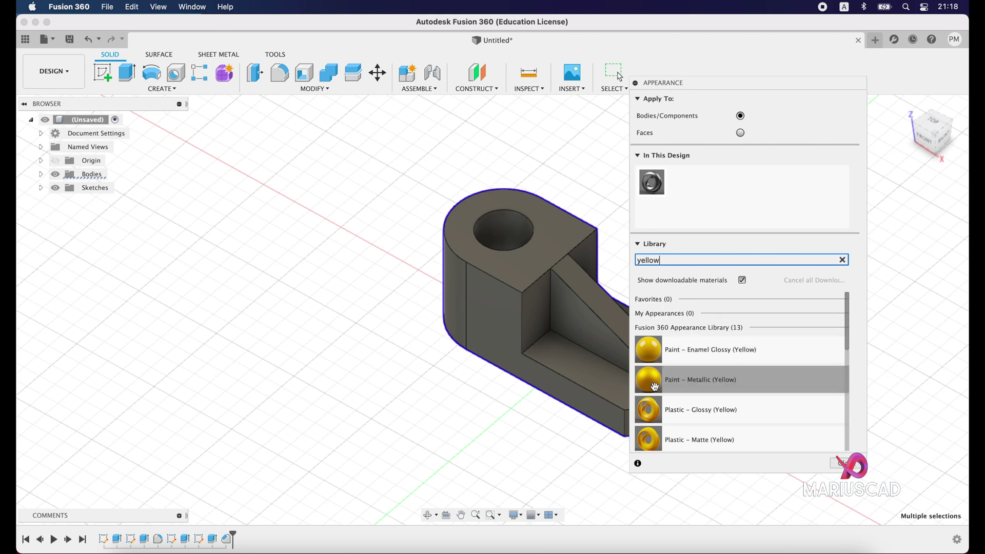
drag(655, 386, 534, 311)
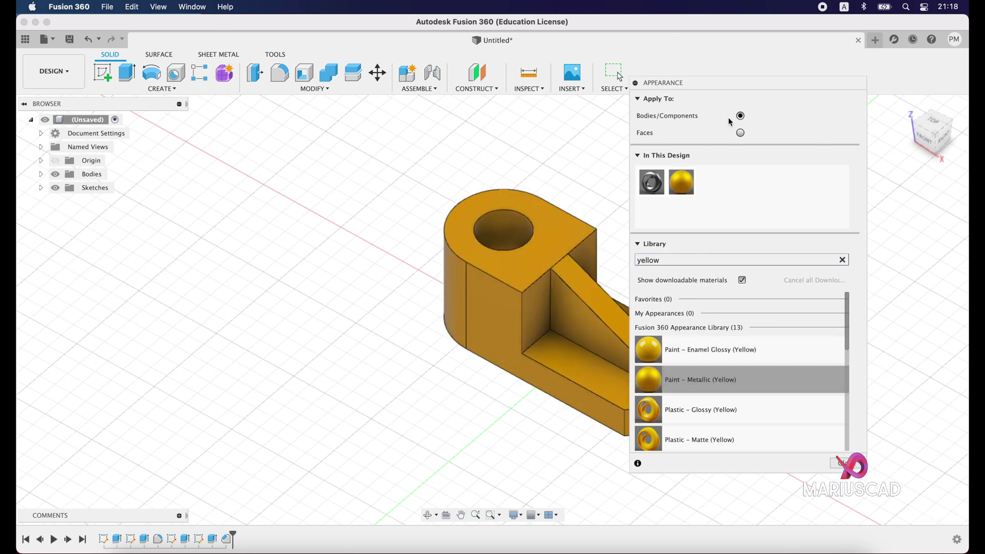
click(840, 464)
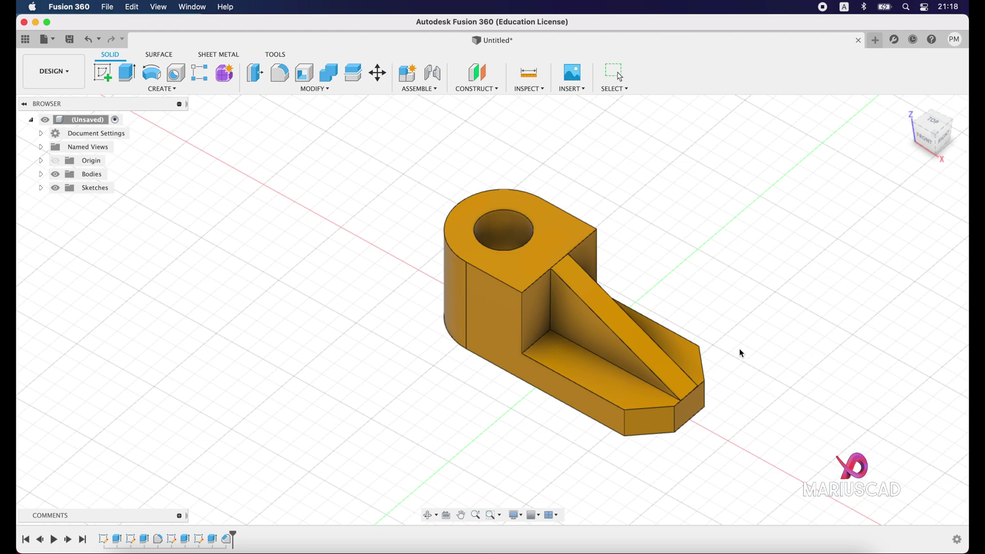
shift+middle_drag(709, 337, 732, 368)
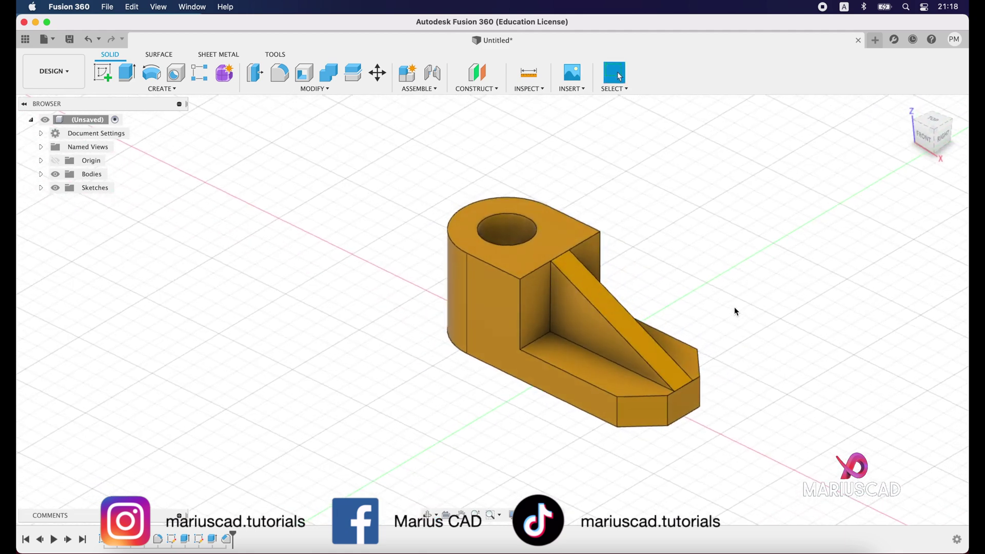